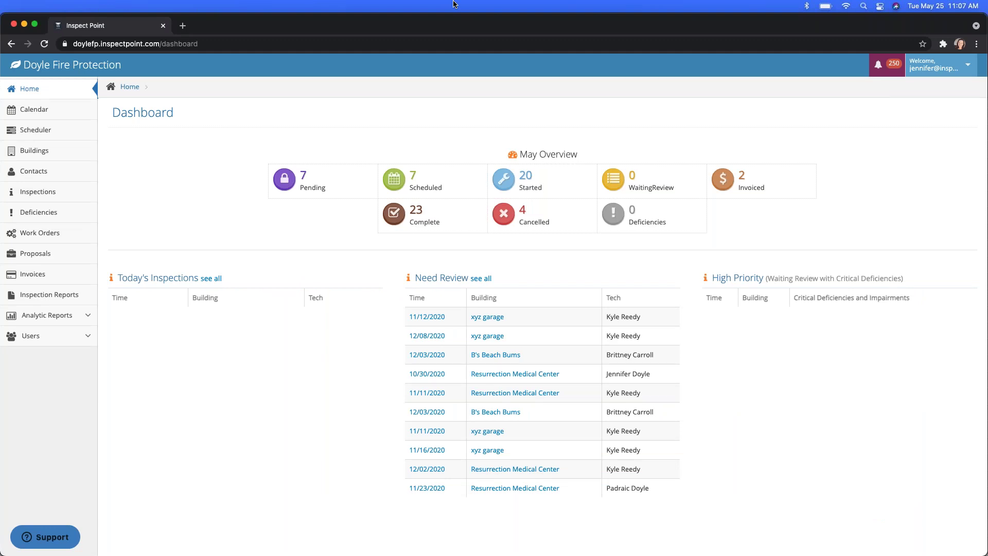
Step: Open the inspection types list from the inspection settings to review the configured types
{"action": "left_click", "coordinate": [945, 69]}
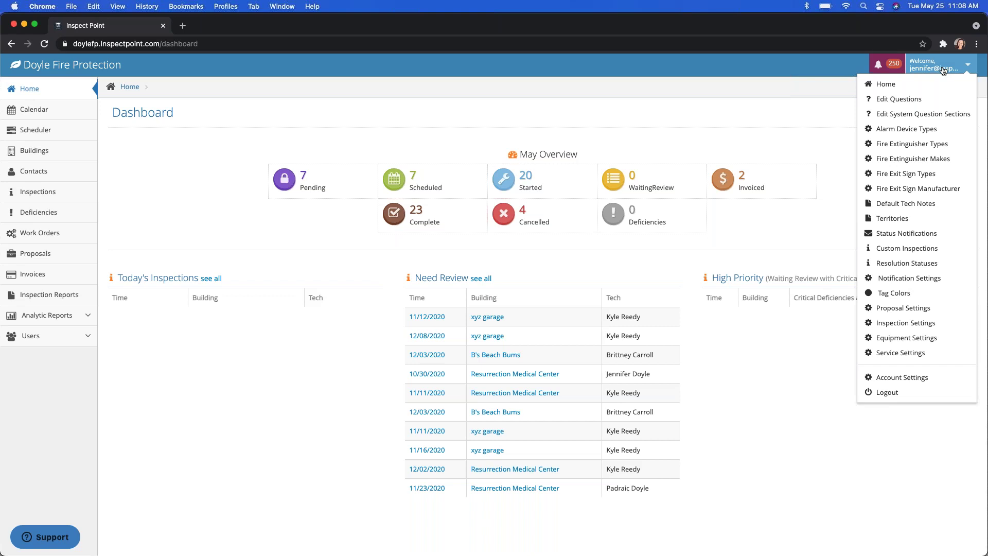
{"action": "left_click", "coordinate": [923, 327]}
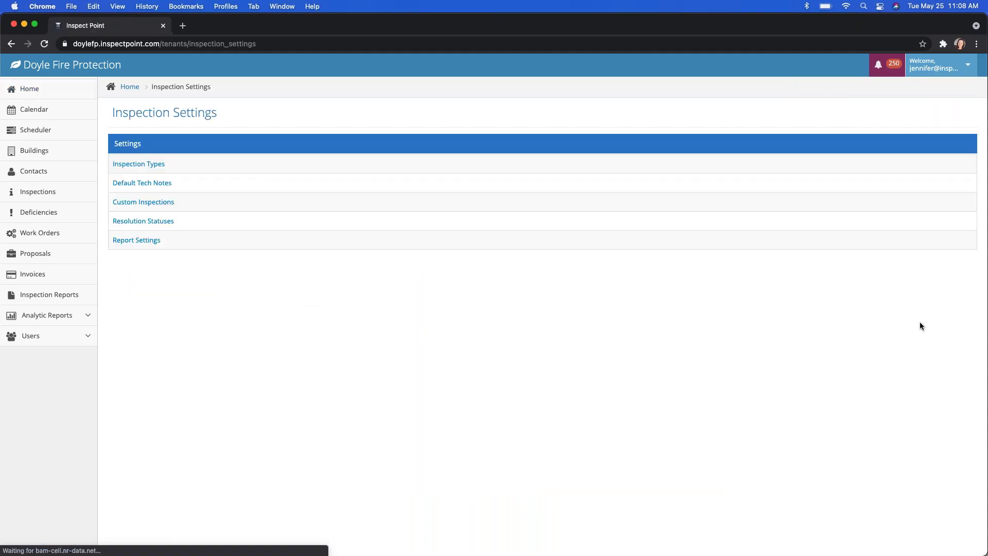
{"action": "left_click", "coordinate": [148, 165]}
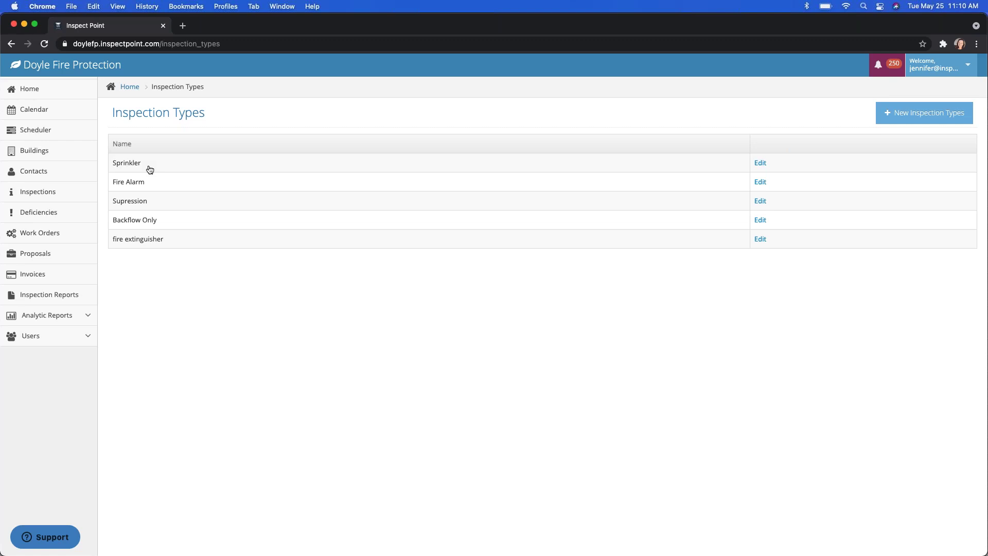
Step: Open the proposal types list from the proposal settings to review the configured types
{"action": "left_click", "coordinate": [940, 67]}
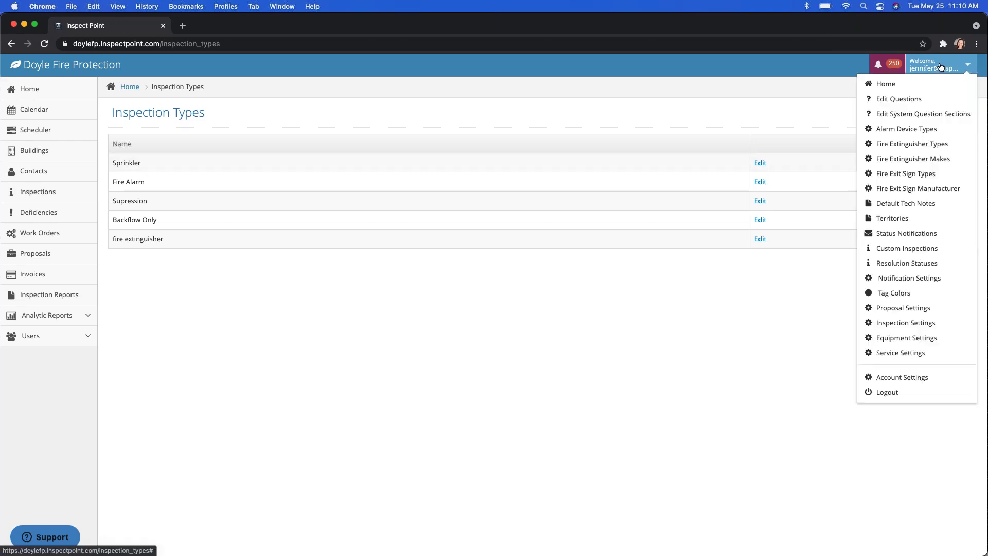
{"action": "left_click", "coordinate": [899, 308]}
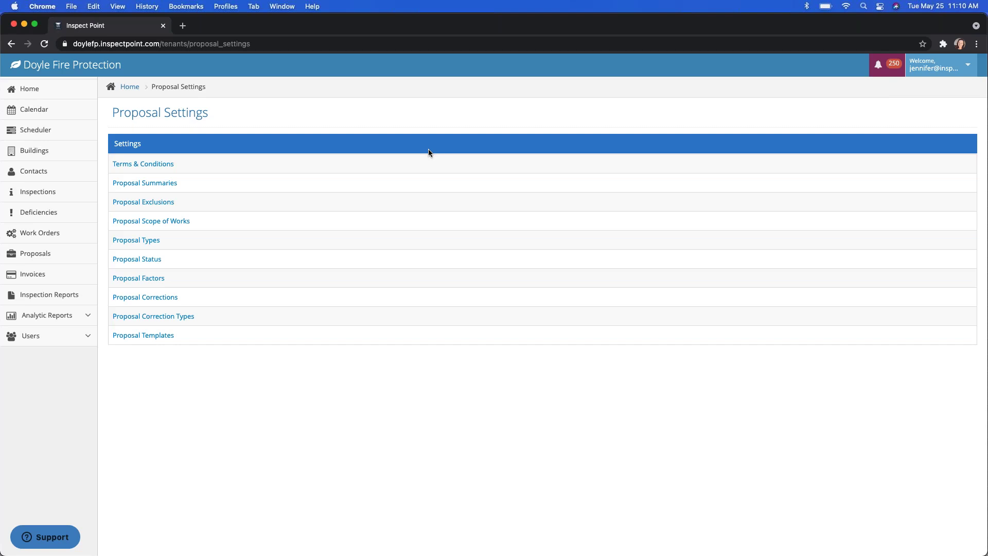
{"action": "left_click", "coordinate": [130, 241]}
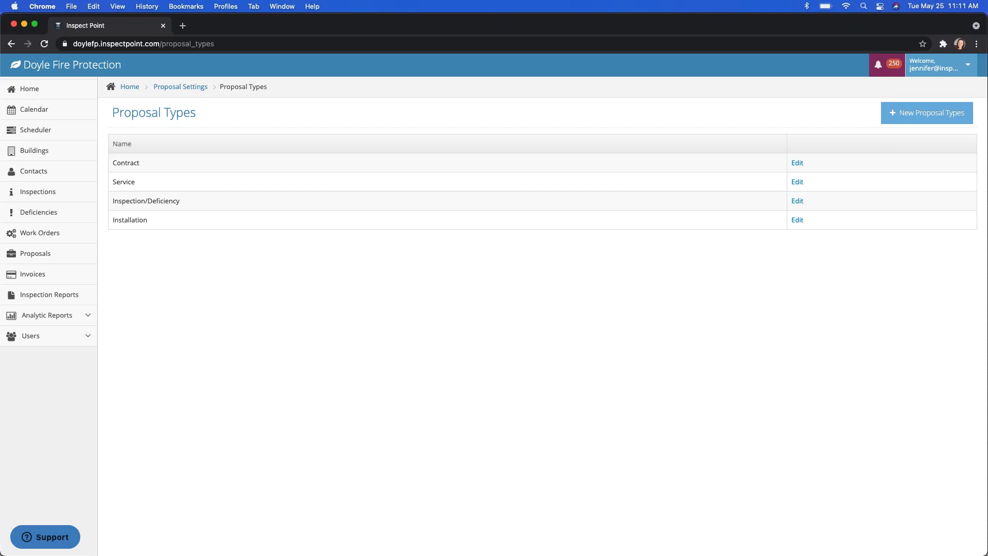
Step: Open the work order types list from the service settings to review the configured types
{"action": "left_click", "coordinate": [934, 68]}
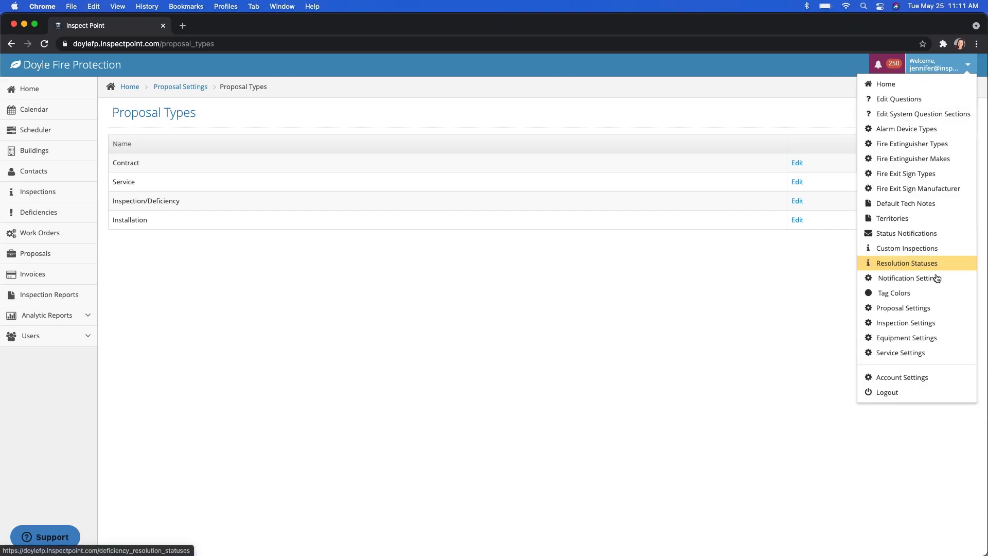
{"action": "left_click", "coordinate": [916, 355]}
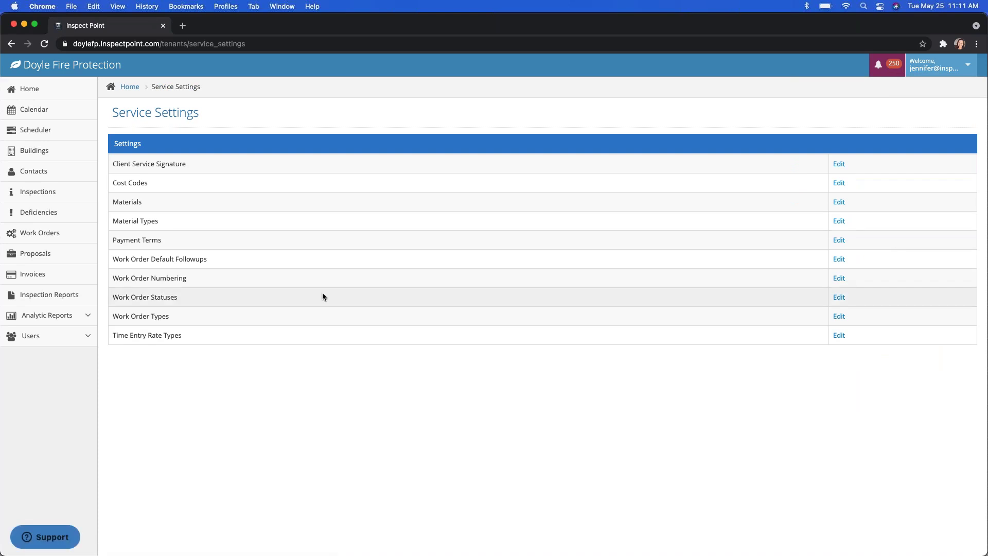
{"action": "left_click", "coordinate": [839, 316]}
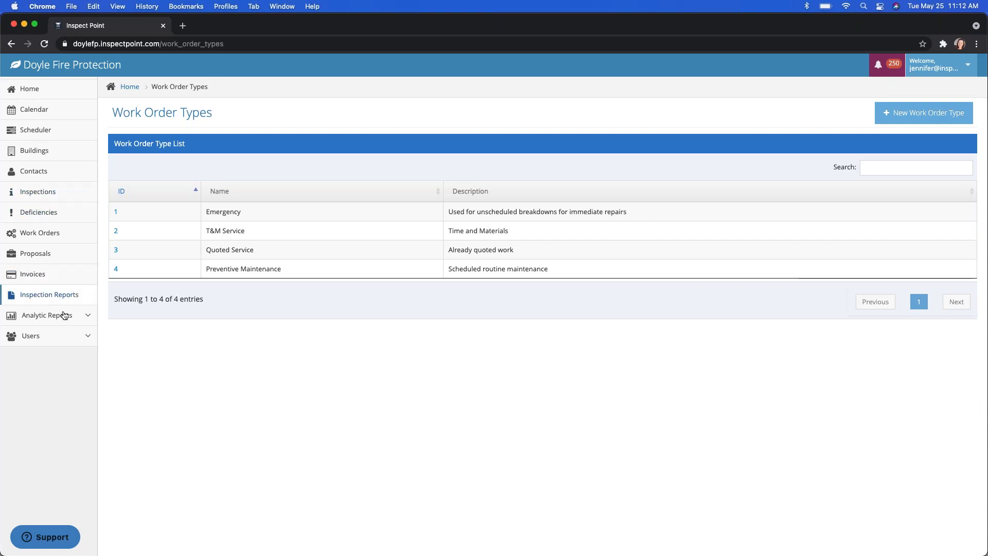
Step: Filter the scheduled inspections list to the Complete status and check the available inspection type filter options
{"action": "left_click", "coordinate": [43, 191]}
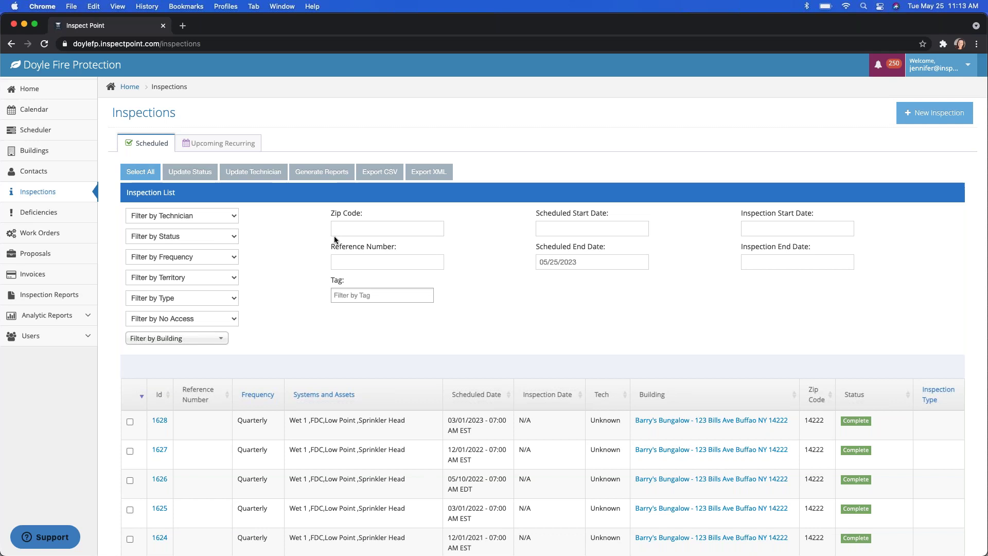
{"action": "left_click", "coordinate": [178, 299]}
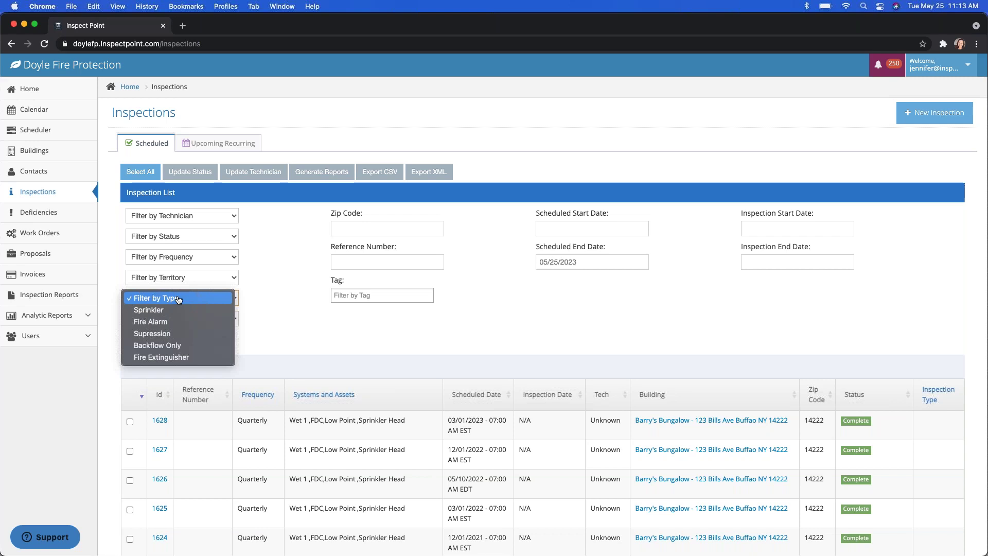
{"action": "left_click", "coordinate": [236, 234]}
{"action": "left_click", "coordinate": [236, 233]}
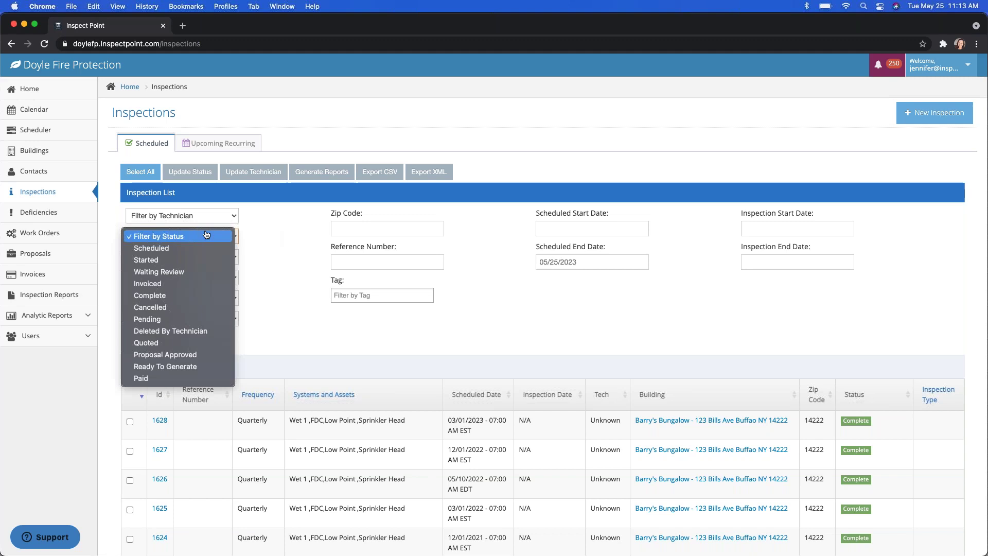
{"action": "key", "text": "Up"}
{"action": "key", "text": "Up"}
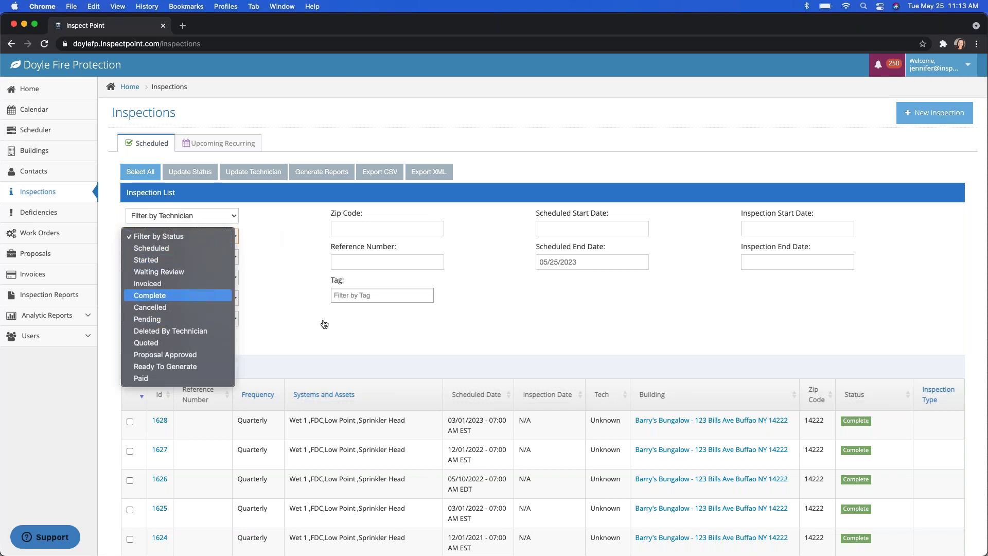
{"action": "key", "text": "Return"}
{"action": "left_click", "coordinate": [202, 302]}
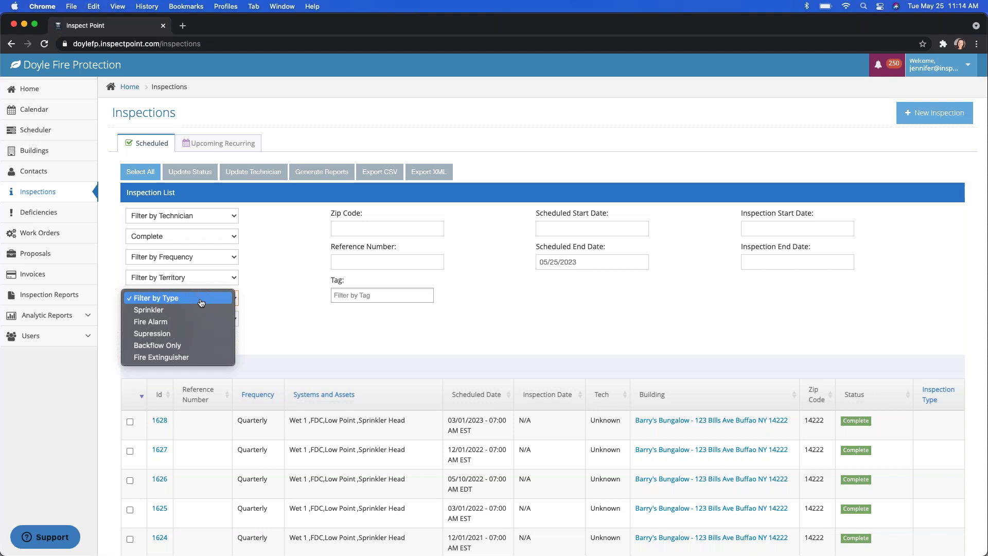
{"action": "left_click", "coordinate": [299, 291]}
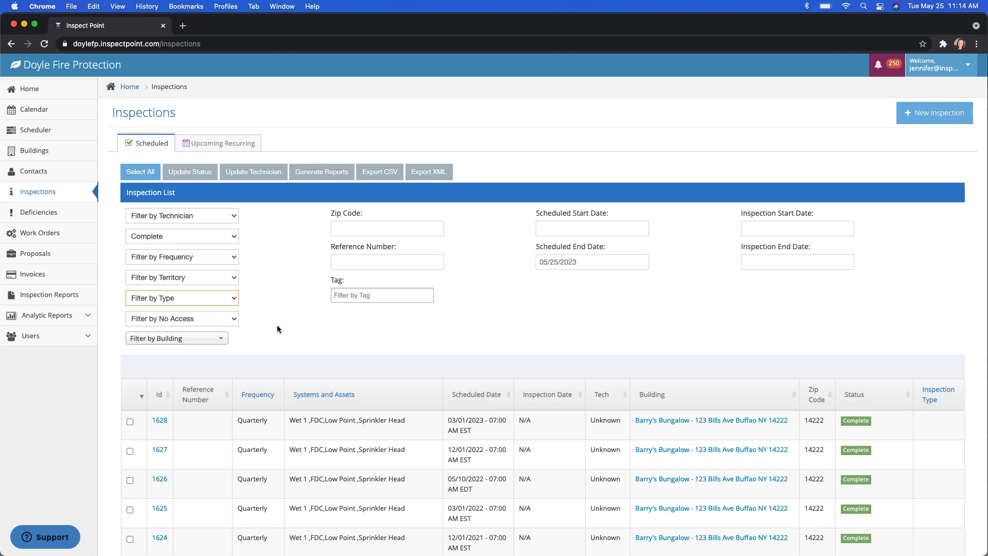
Step: Open the reported deficiencies and check the filter options for deficiency type and resolution status
{"action": "left_click", "coordinate": [31, 221]}
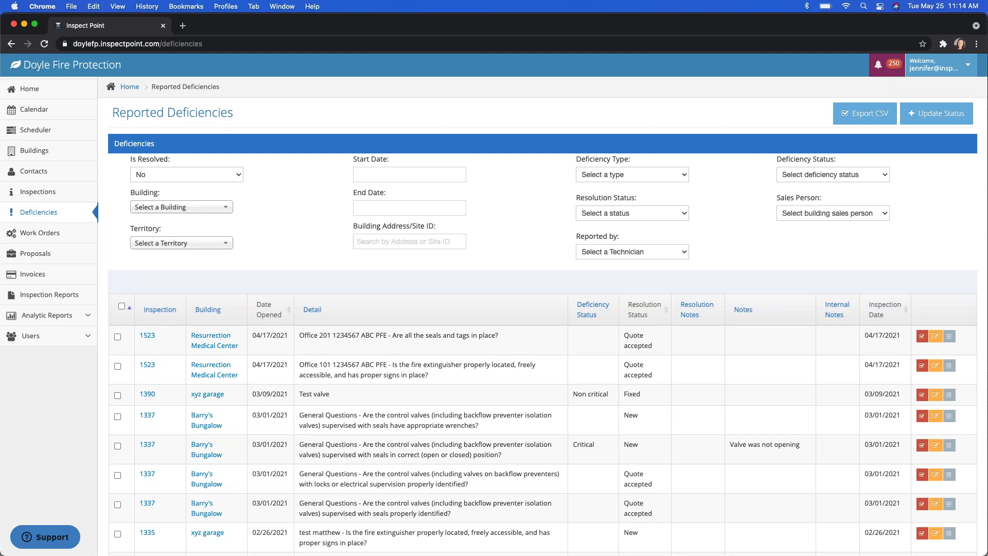
{"action": "left_click", "coordinate": [615, 176]}
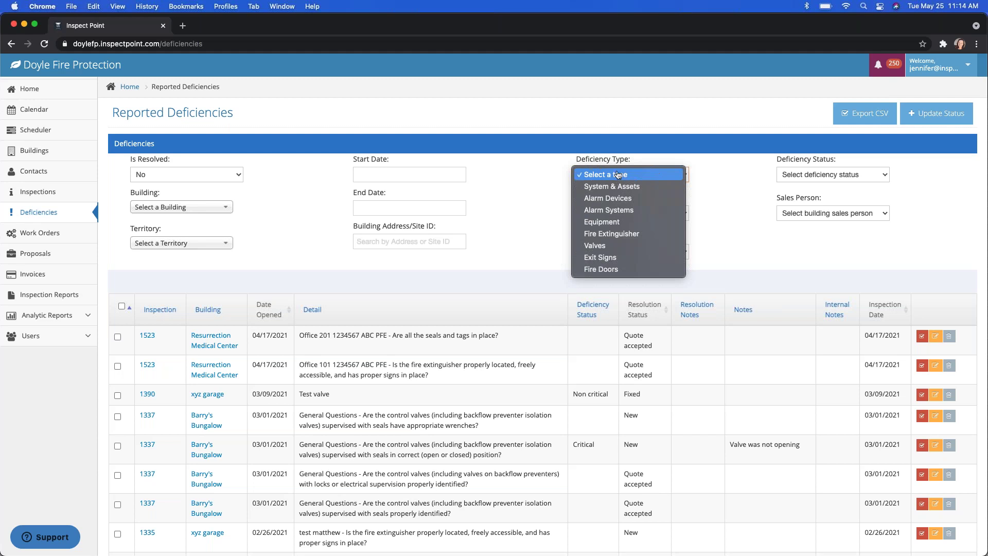
{"action": "left_click", "coordinate": [752, 176]}
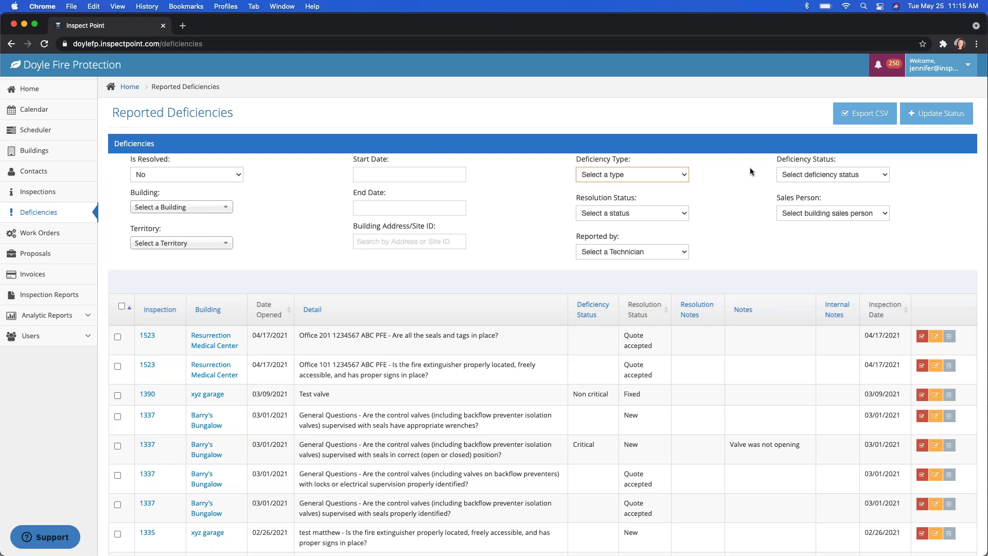
{"action": "left_click", "coordinate": [664, 213]}
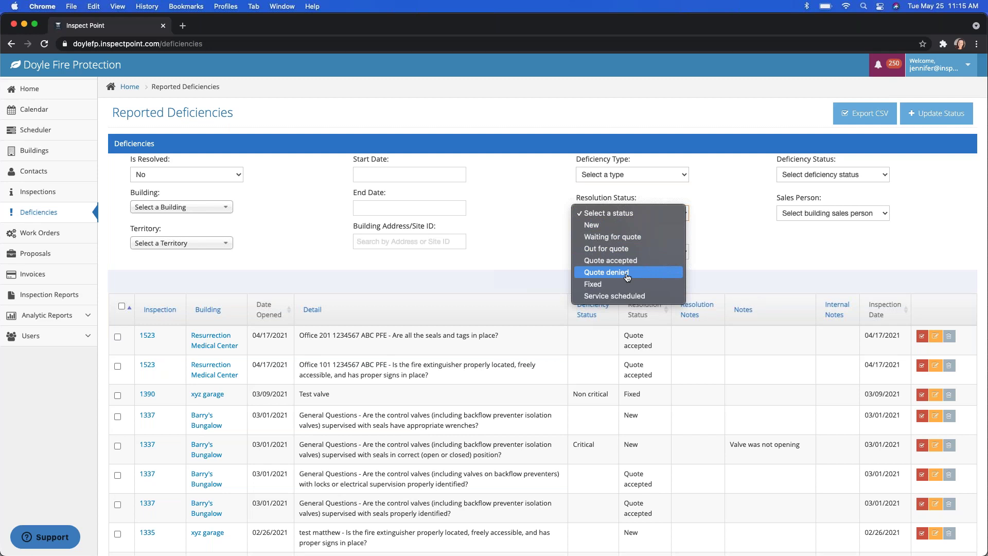
{"action": "left_click", "coordinate": [484, 236]}
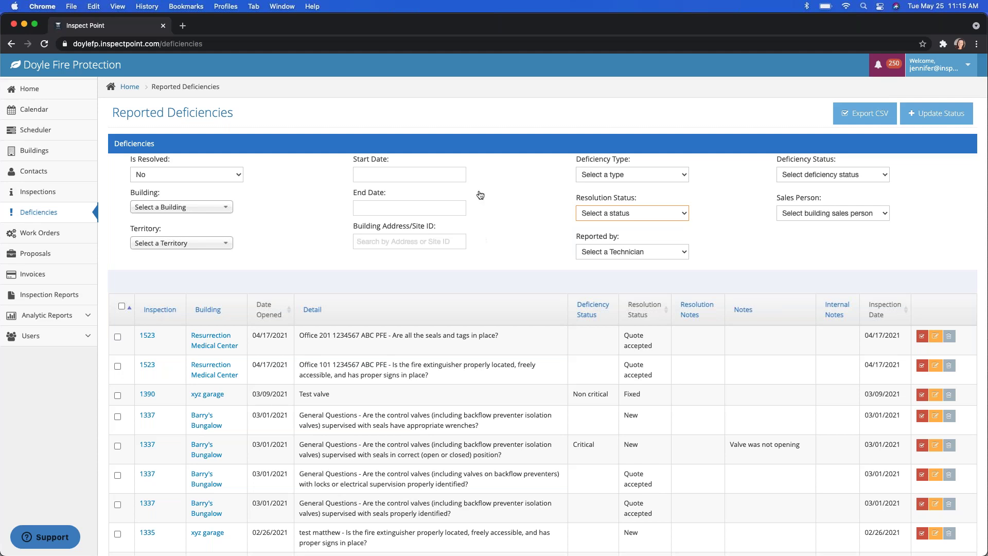
Step: Open the proposals list and check the filter options for proposal type and proposal status
{"action": "left_click", "coordinate": [25, 253]}
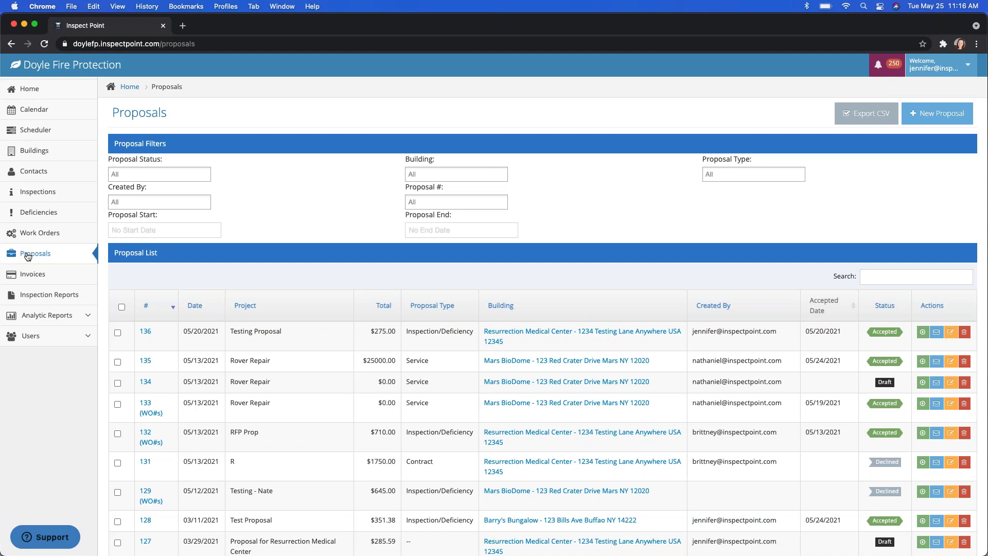
{"action": "left_click", "coordinate": [740, 174]}
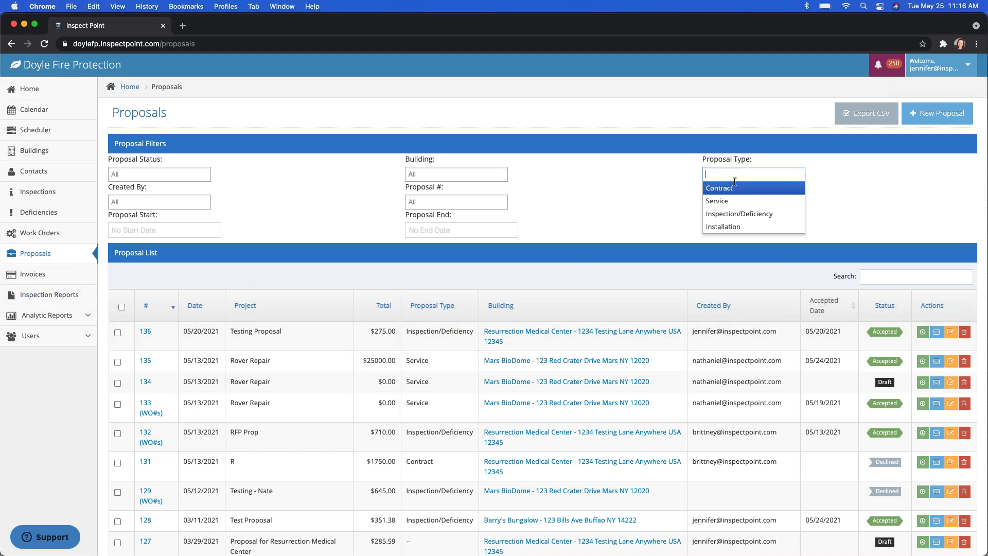
{"action": "left_click", "coordinate": [194, 173]}
{"action": "left_click", "coordinate": [194, 173]}
{"action": "left_click", "coordinate": [245, 196]}
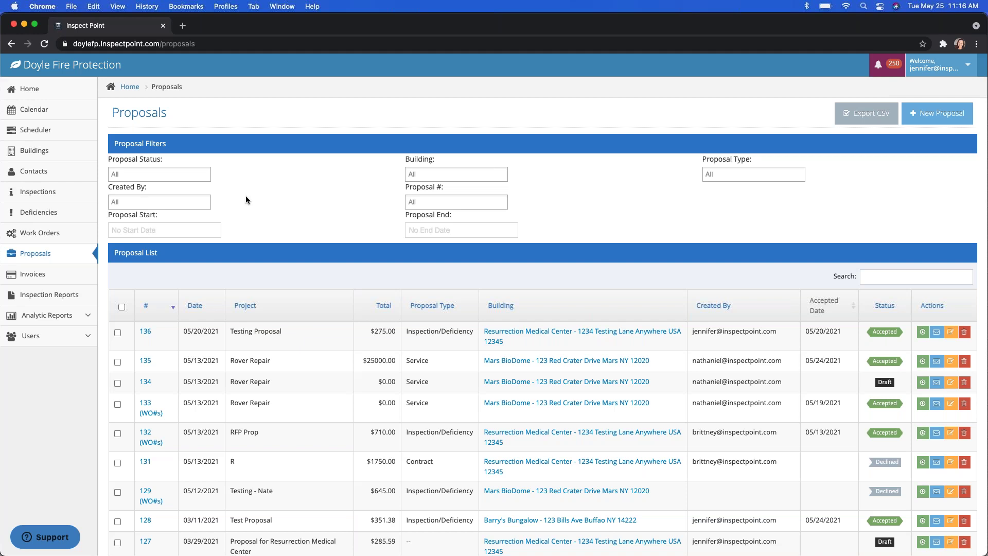
Step: Open the work orders list and look over its filters and entries
{"action": "left_click", "coordinate": [34, 240]}
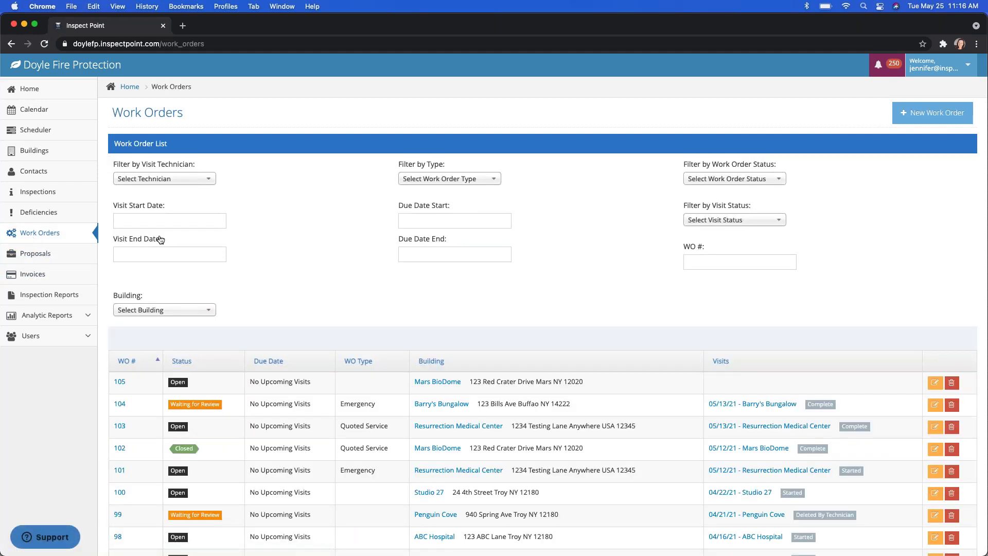
{"action": "scroll", "coordinate": [269, 271], "scroll_direction": "down", "scroll_amount": 3}
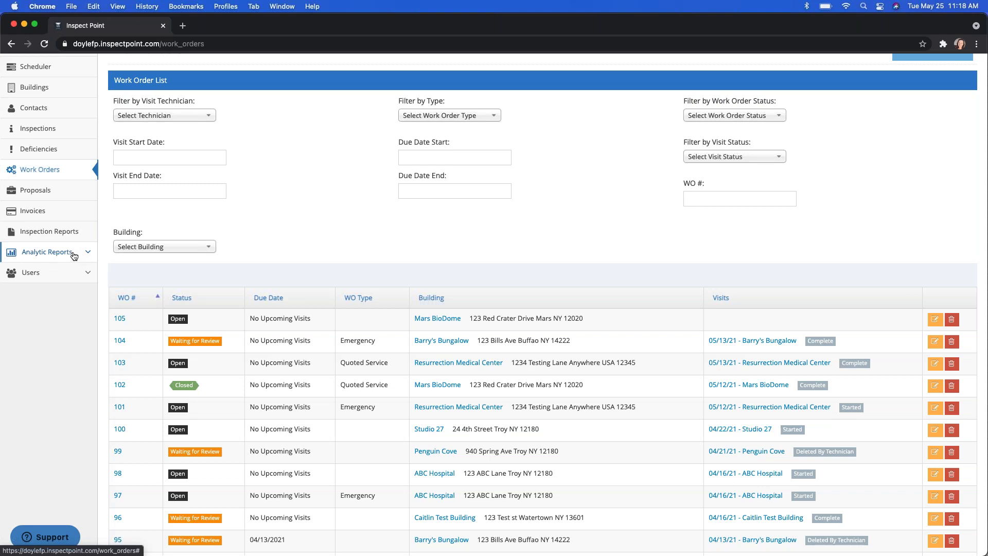
{"action": "scroll", "coordinate": [69, 265], "scroll_direction": "down", "scroll_amount": 3}
Step: Open the Technician Inspection Report and run it with a start date of 04/01/2021
{"action": "left_click", "coordinate": [81, 187]}
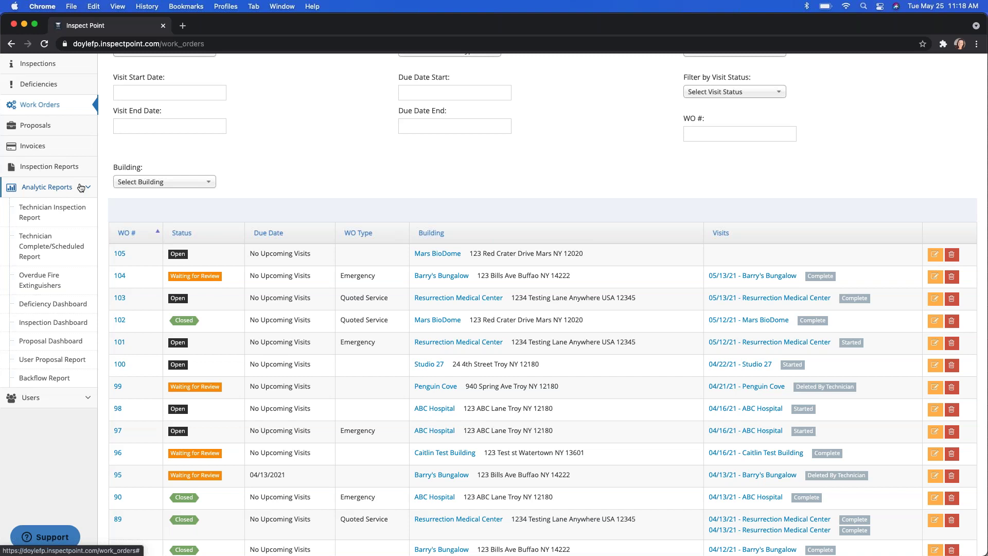
{"action": "left_click", "coordinate": [53, 209]}
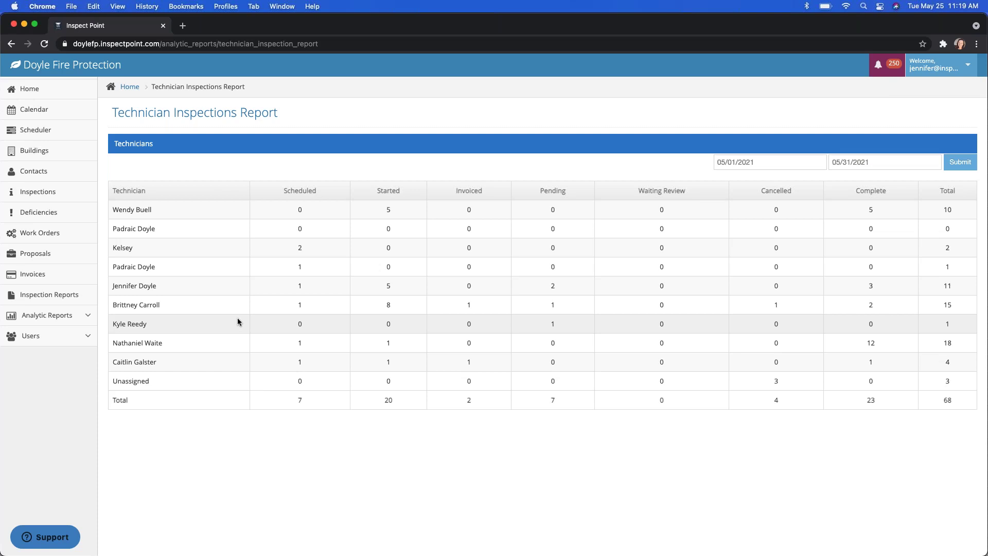
{"action": "left_click", "coordinate": [779, 163]}
{"action": "left_click", "coordinate": [723, 181]}
{"action": "left_click", "coordinate": [723, 181]}
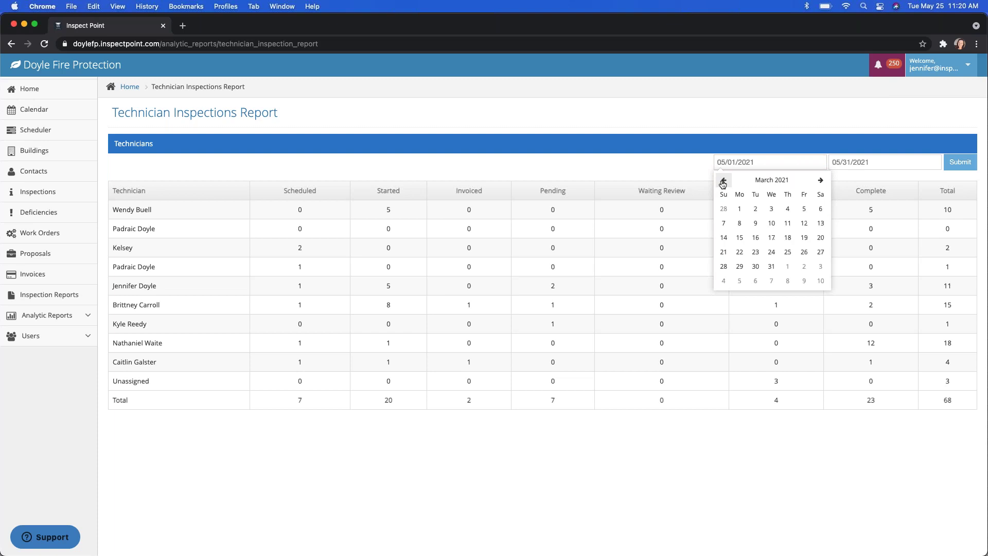
{"action": "left_click", "coordinate": [820, 180]}
{"action": "left_click", "coordinate": [783, 209]}
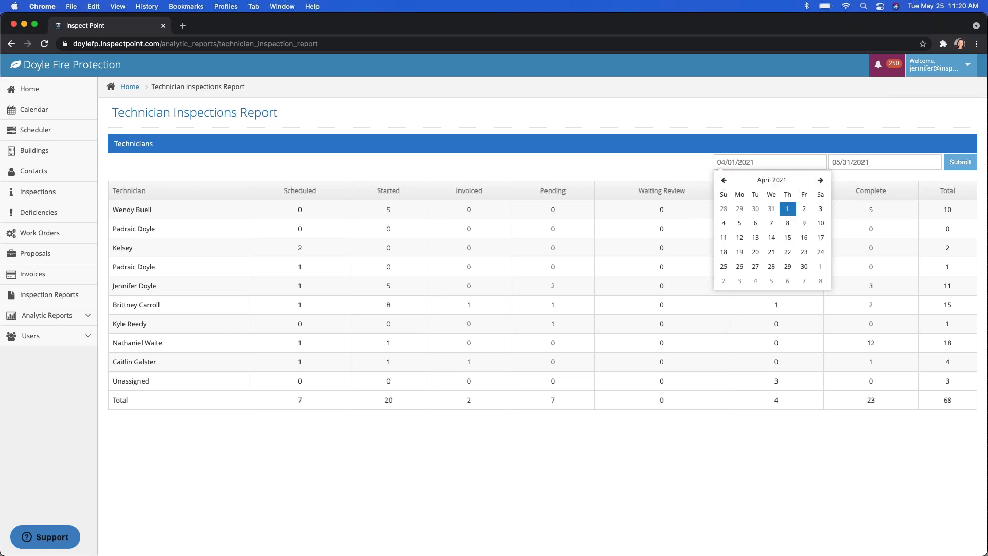
{"action": "left_click", "coordinate": [960, 164]}
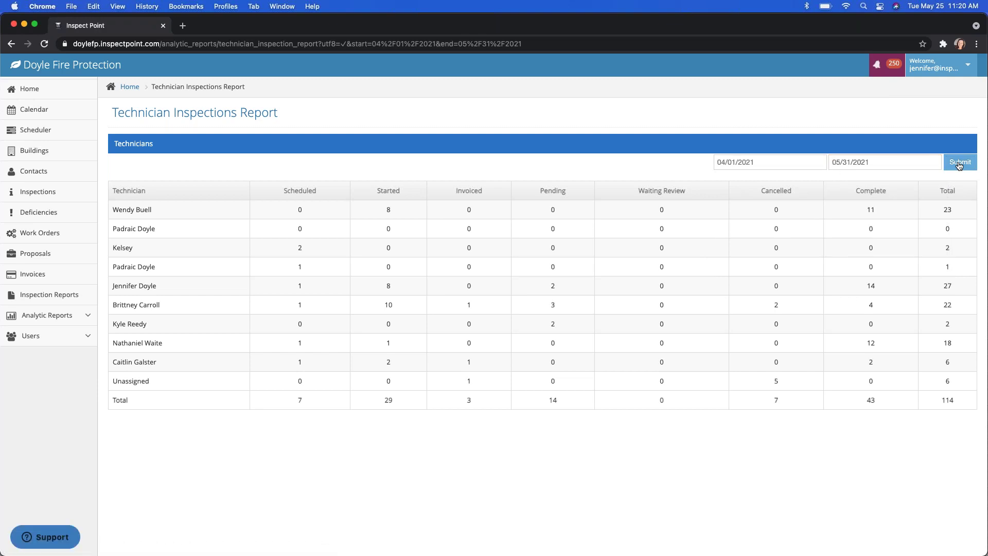
Step: Rerun the Technician Inspection Report with the start date set to 01/01/2021
{"action": "left_click", "coordinate": [811, 167]}
{"action": "left_click", "coordinate": [723, 180]}
{"action": "left_click", "coordinate": [724, 180]}
{"action": "left_click", "coordinate": [724, 180]}
{"action": "left_click", "coordinate": [804, 209]}
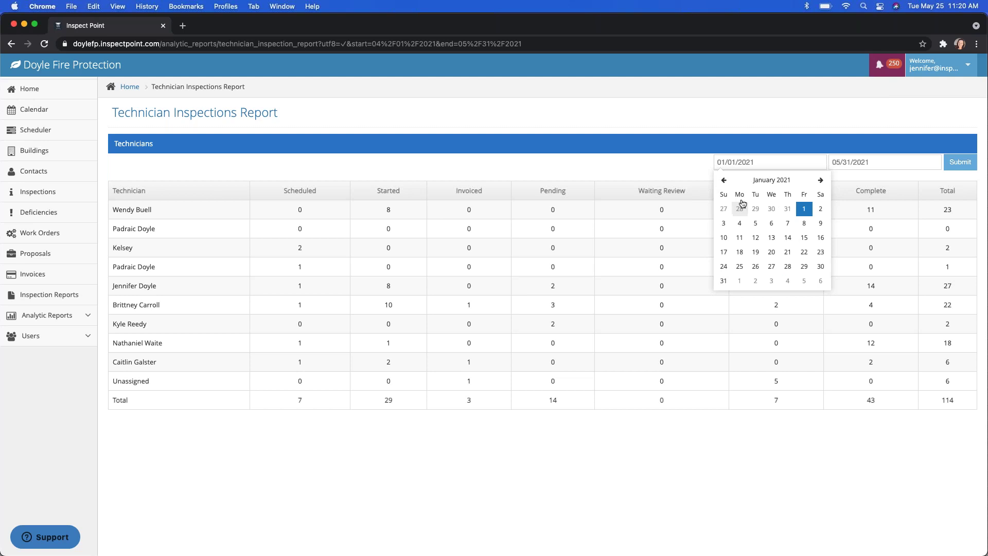
{"action": "left_click", "coordinate": [958, 163]}
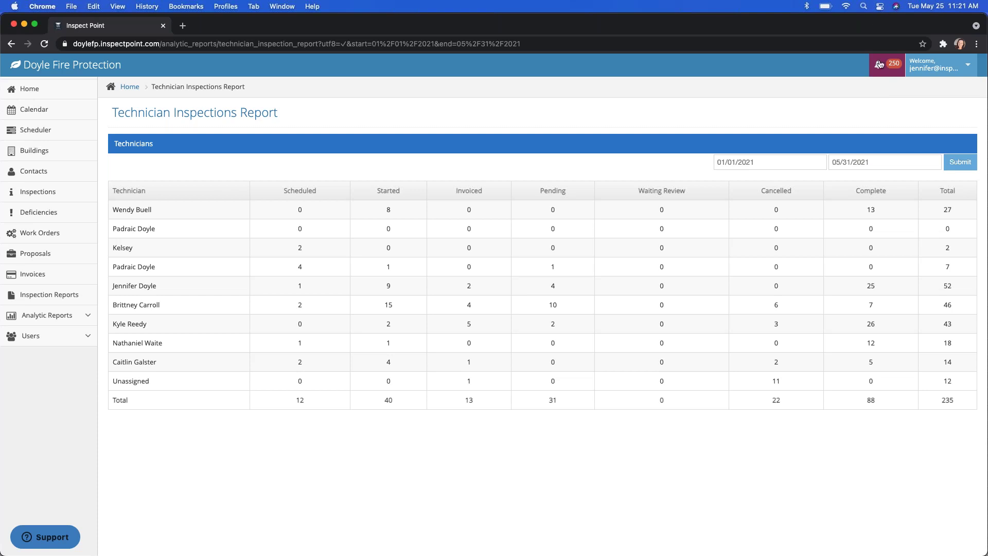
Step: Open the Technician Complete/Scheduled Report to compare completed and scheduled inspections per technician
{"action": "left_click", "coordinate": [50, 314]}
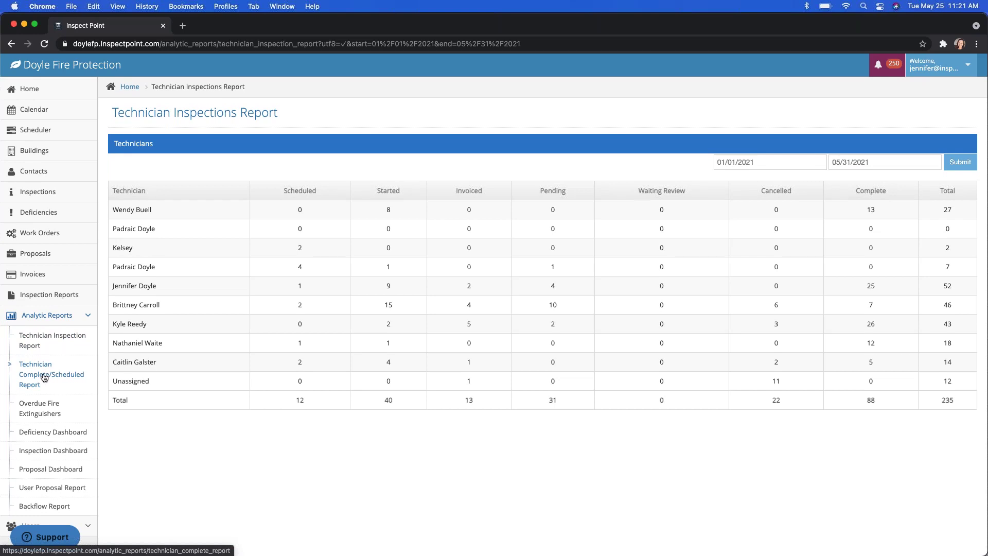
{"action": "left_click", "coordinate": [45, 377]}
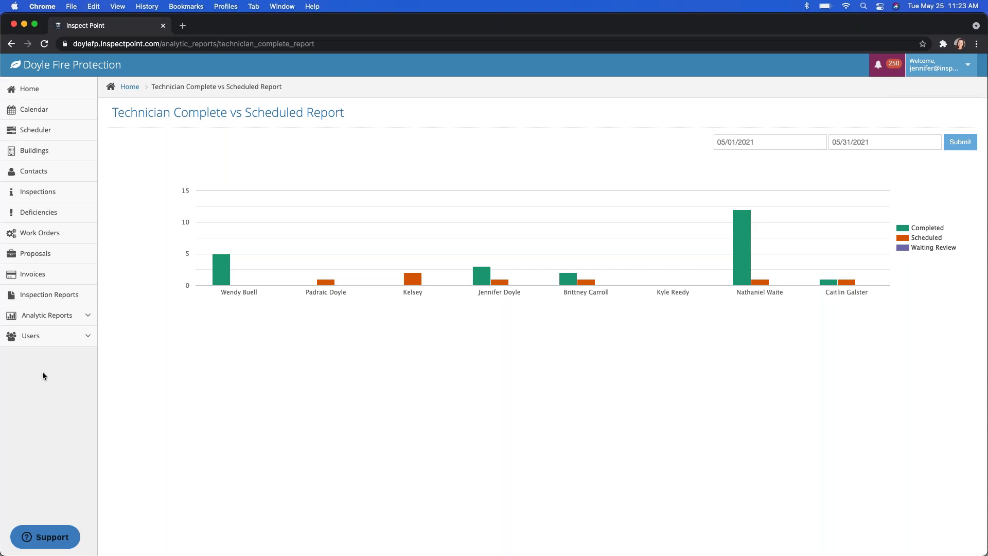
{"action": "left_click", "coordinate": [74, 313]}
{"action": "left_click", "coordinate": [34, 332]}
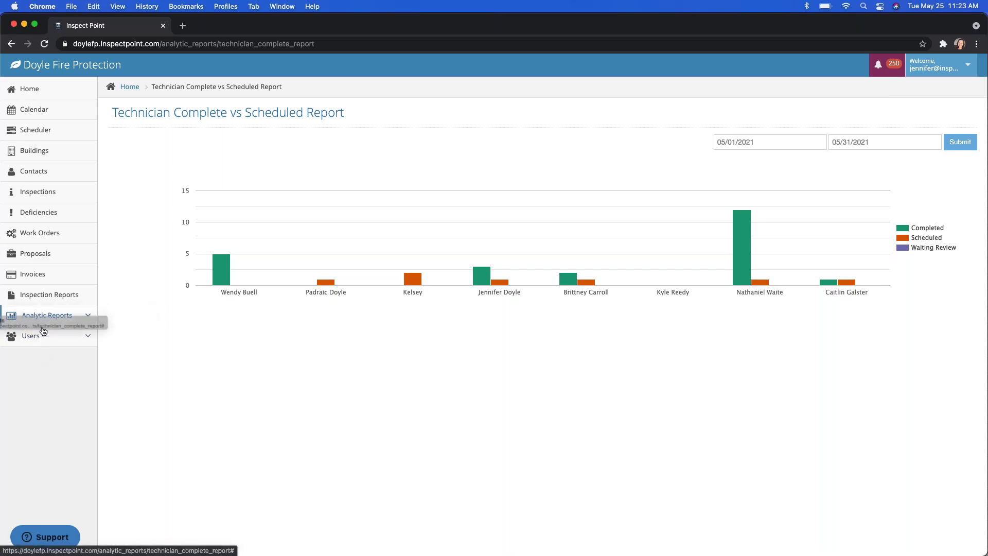
Step: Open the Overdue Fire Extinguishers report and look over its service and maintenance dates and CSV export option
{"action": "left_click", "coordinate": [85, 316]}
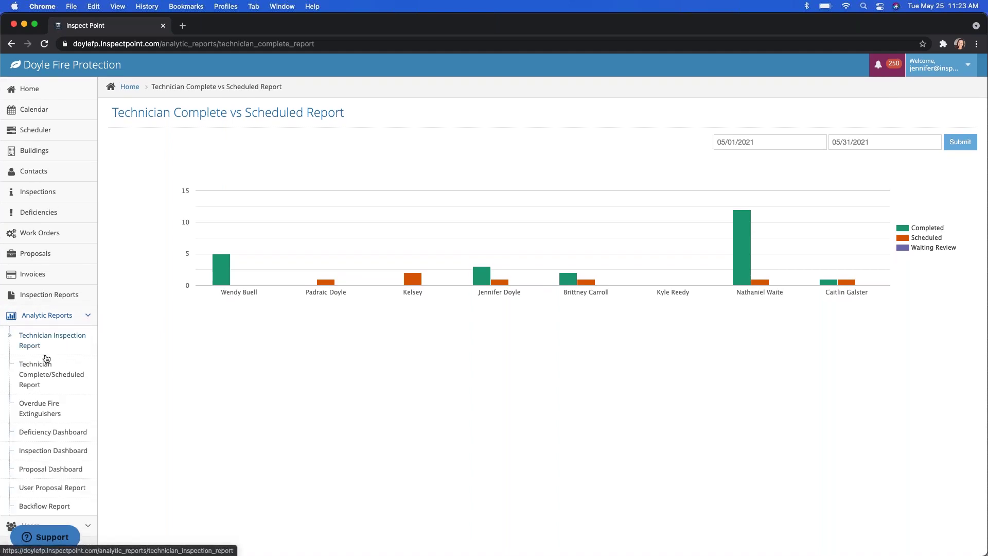
{"action": "left_click", "coordinate": [49, 409]}
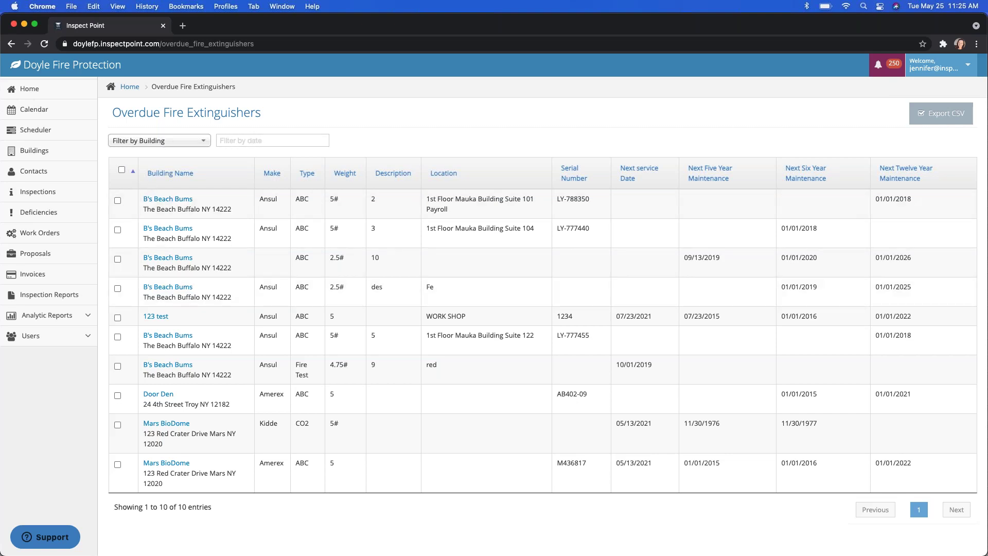
{"action": "left_click", "coordinate": [950, 114]}
Step: Open the Deficiency Dashboard, filter it to This Quarter and look over the resolution and technician charts
{"action": "left_click", "coordinate": [66, 315]}
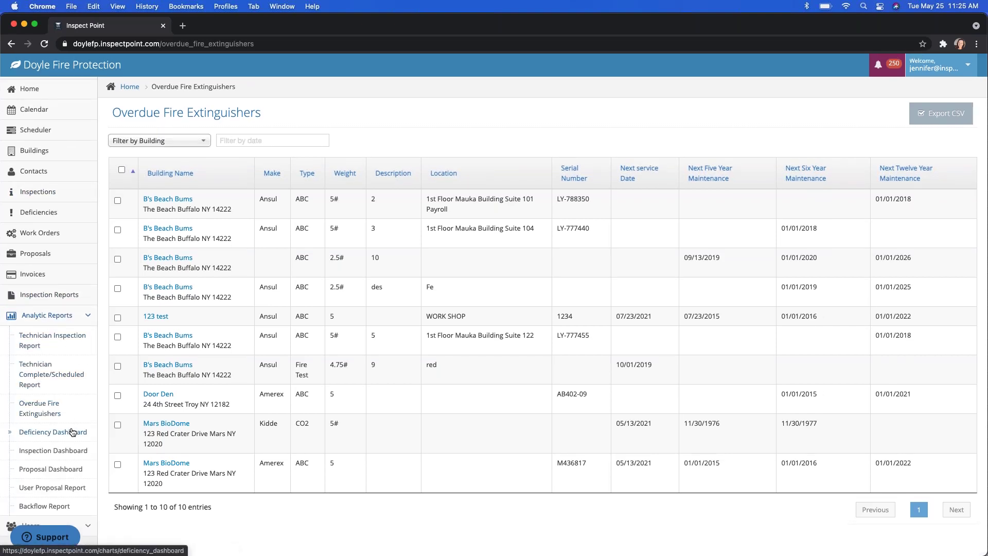
{"action": "left_click", "coordinate": [73, 432]}
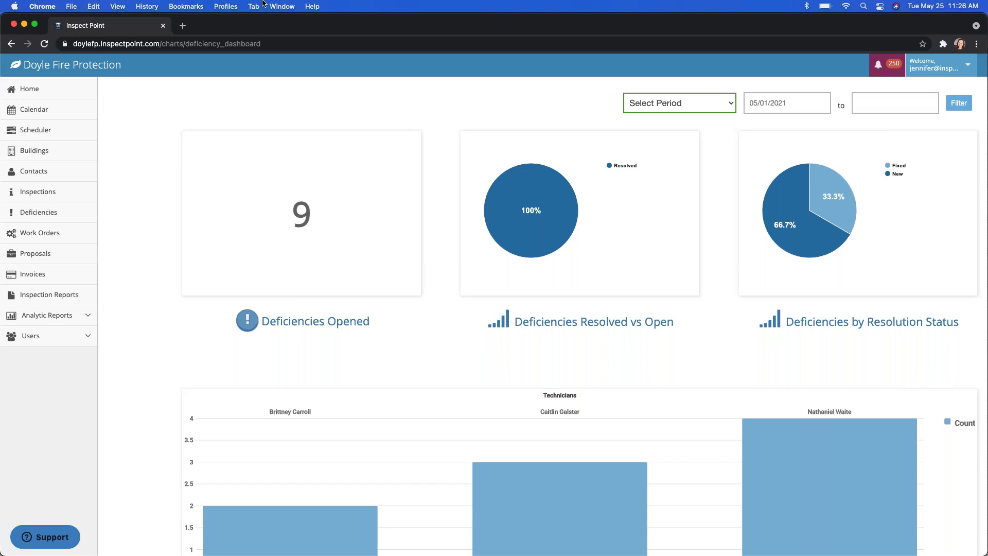
{"action": "left_click", "coordinate": [703, 107]}
{"action": "left_click", "coordinate": [669, 130]}
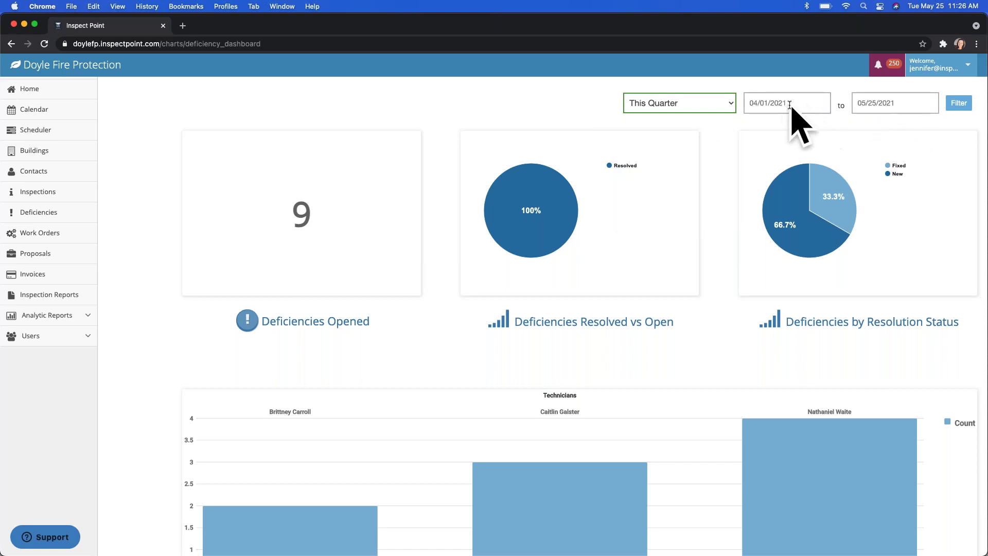
{"action": "left_click", "coordinate": [950, 106]}
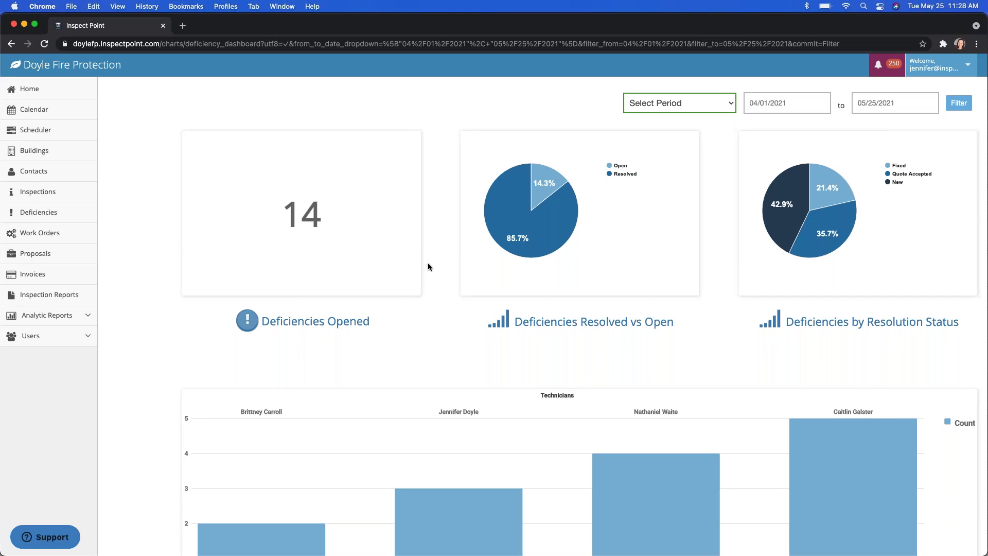
{"action": "scroll", "coordinate": [428, 263], "scroll_direction": "down", "scroll_amount": 5}
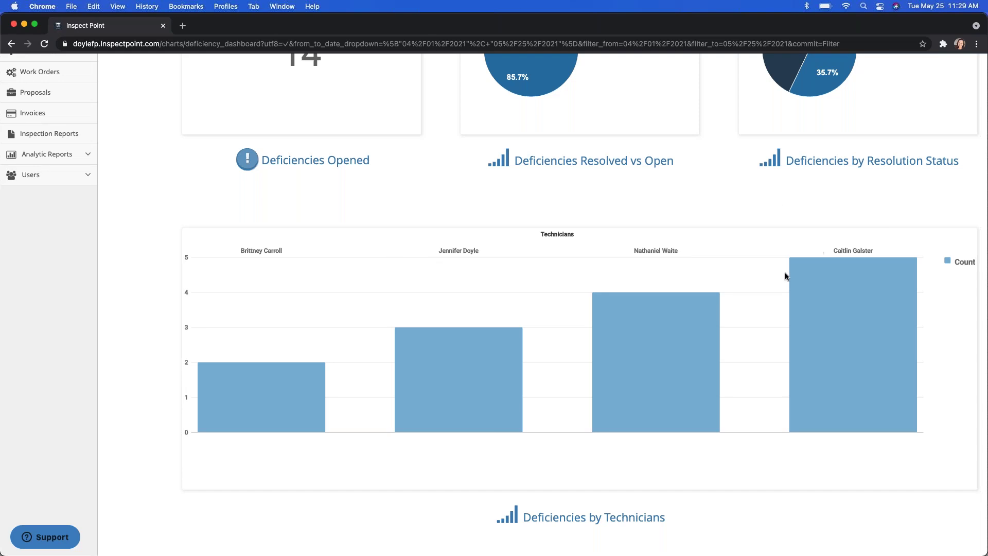
{"action": "scroll", "coordinate": [648, 293], "scroll_direction": "up", "scroll_amount": 5}
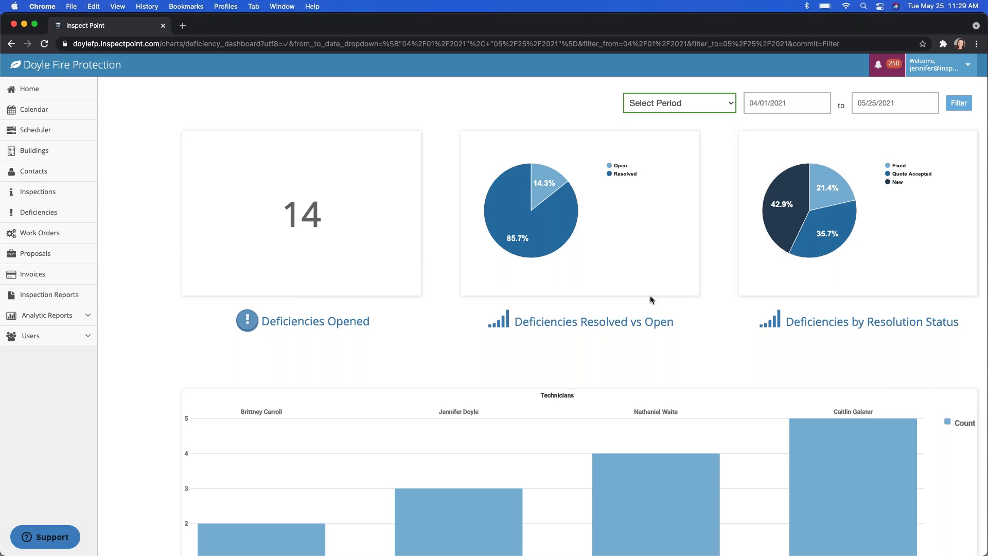
Step: Open the Inspection Dashboard and filter it to This Quarter
{"action": "left_click", "coordinate": [70, 321]}
{"action": "scroll", "coordinate": [70, 408], "scroll_direction": "down", "scroll_amount": 2}
{"action": "left_click", "coordinate": [61, 372]}
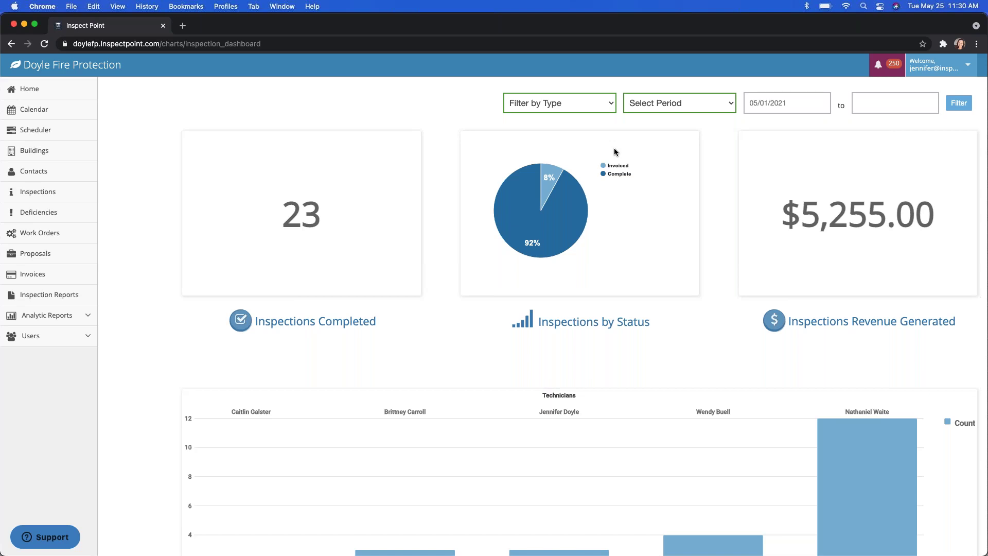
{"action": "left_click", "coordinate": [677, 101]}
{"action": "left_click", "coordinate": [673, 133]}
{"action": "left_click", "coordinate": [954, 104]}
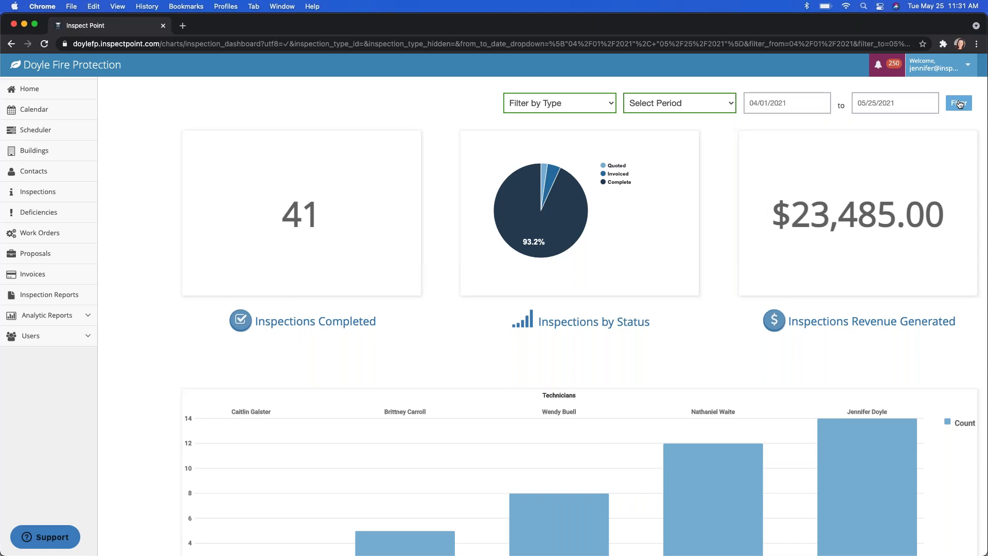
Step: Examine the Inspection Dashboard's completed inspections and revenue per technician, along with its overall totals and status chart
{"action": "scroll", "coordinate": [527, 342], "scroll_direction": "down", "scroll_amount": 5}
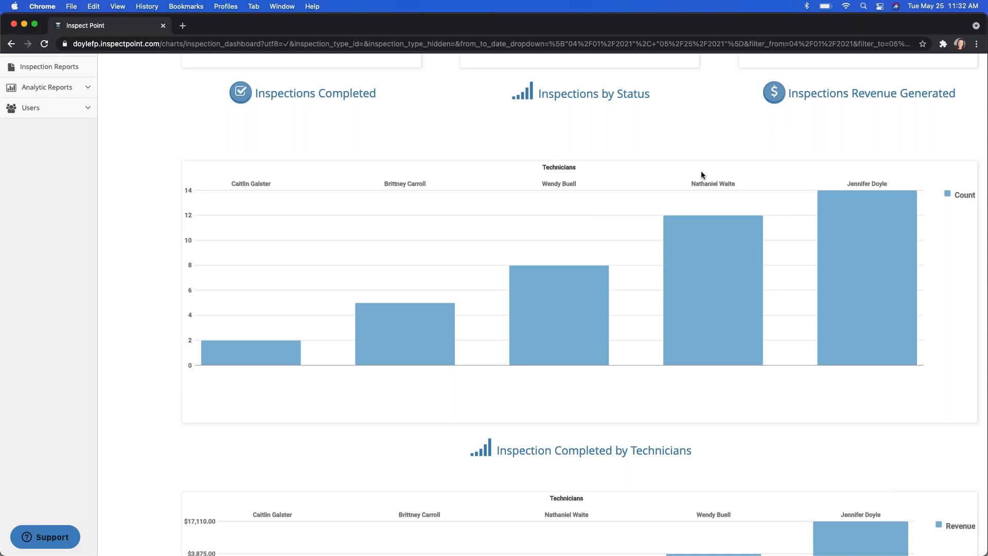
{"action": "mouse_move", "coordinate": [552, 276]}
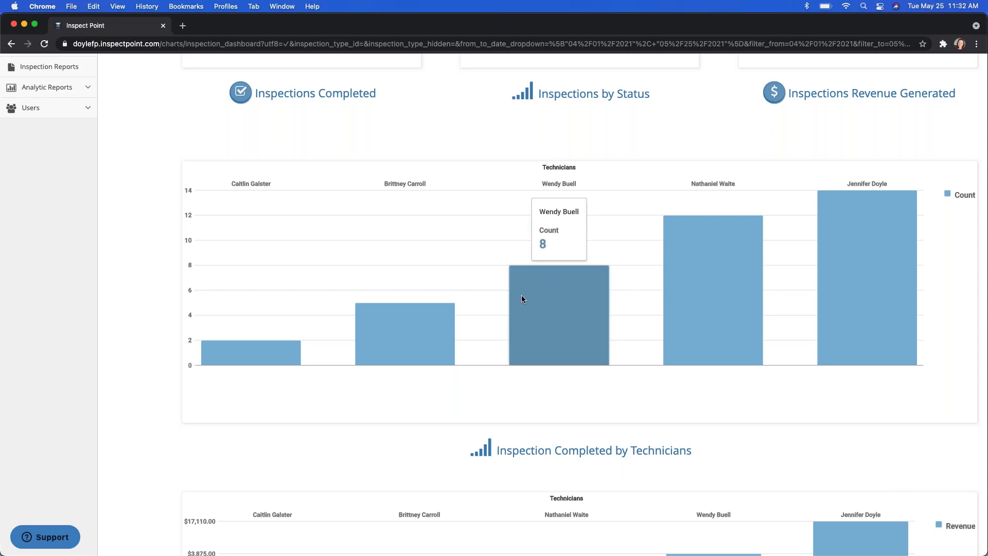
{"action": "scroll", "coordinate": [497, 295], "scroll_direction": "down", "scroll_amount": 3}
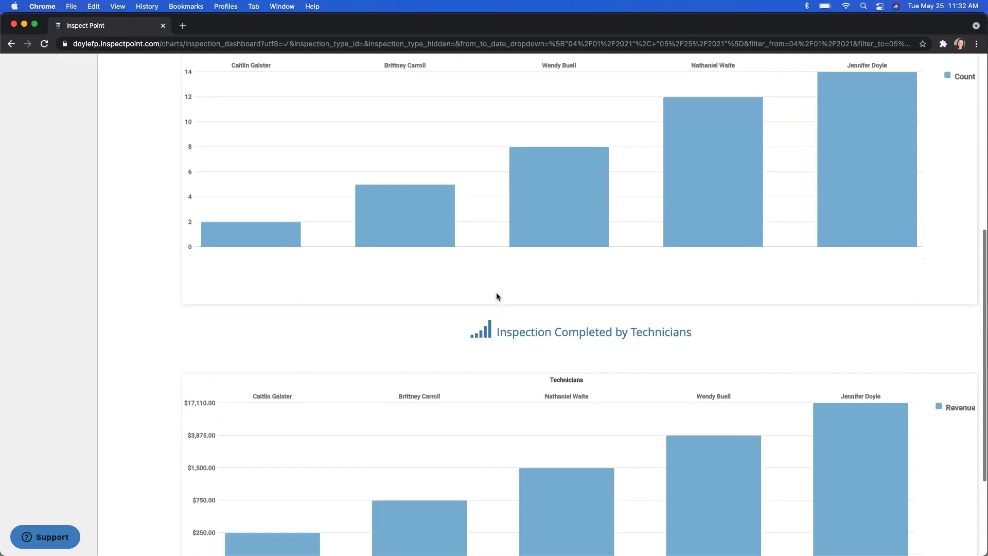
{"action": "scroll", "coordinate": [496, 296], "scroll_direction": "down", "scroll_amount": 3}
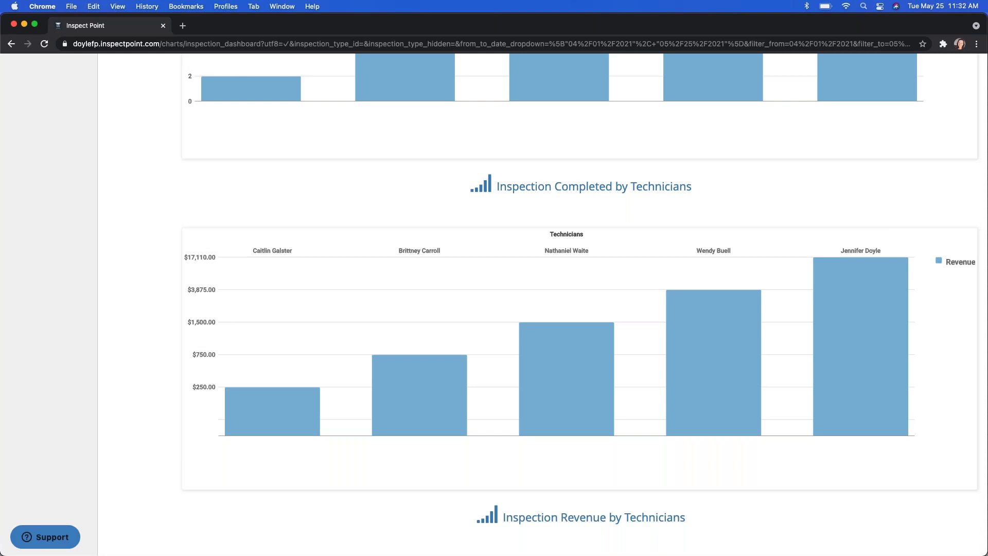
{"action": "scroll", "coordinate": [649, 211], "scroll_direction": "up", "scroll_amount": 10}
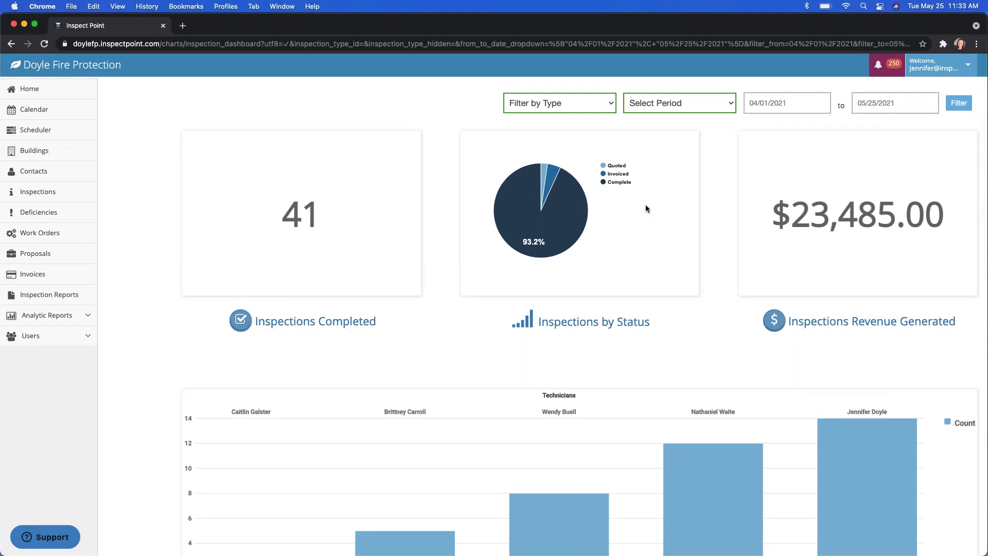
{"action": "scroll", "coordinate": [582, 351], "scroll_direction": "down", "scroll_amount": 10}
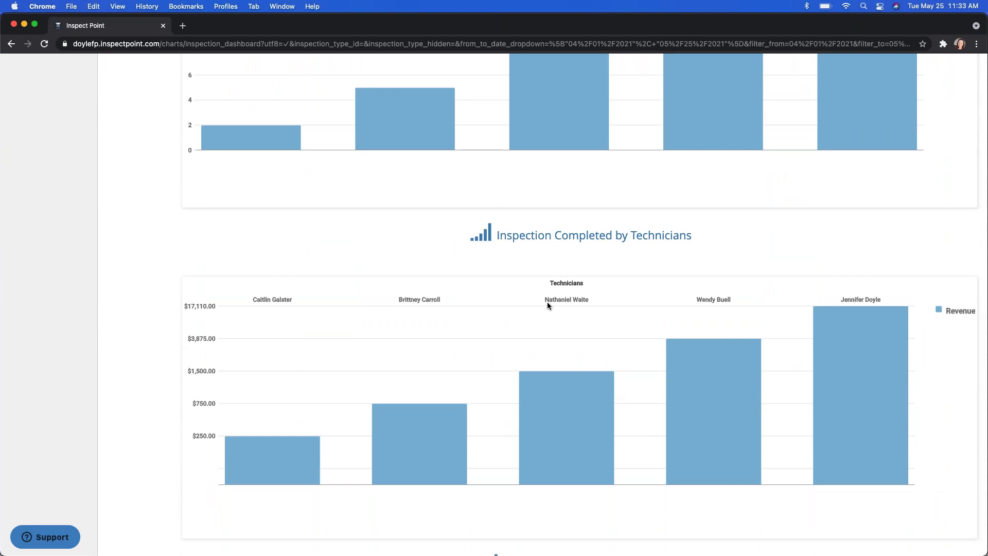
{"action": "scroll", "coordinate": [549, 307], "scroll_direction": "up", "scroll_amount": 10}
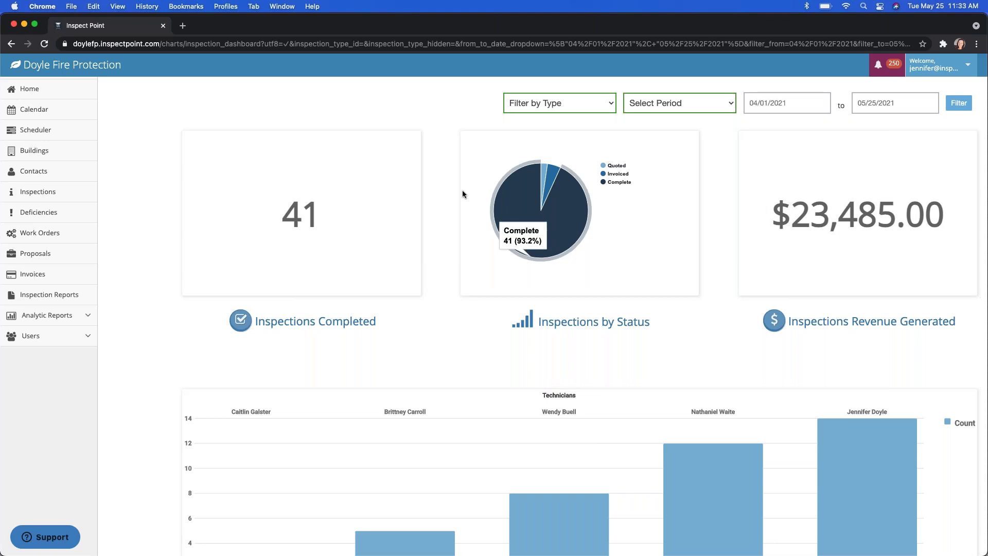
{"action": "left_click", "coordinate": [15, 316]}
{"action": "scroll", "coordinate": [56, 437], "scroll_direction": "down", "scroll_amount": 3}
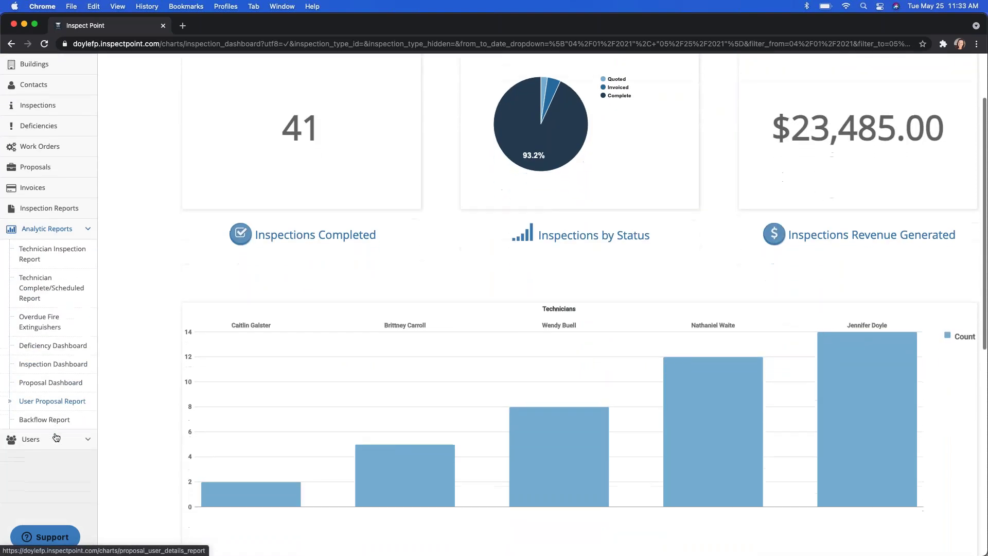
{"action": "left_click", "coordinate": [46, 376]}
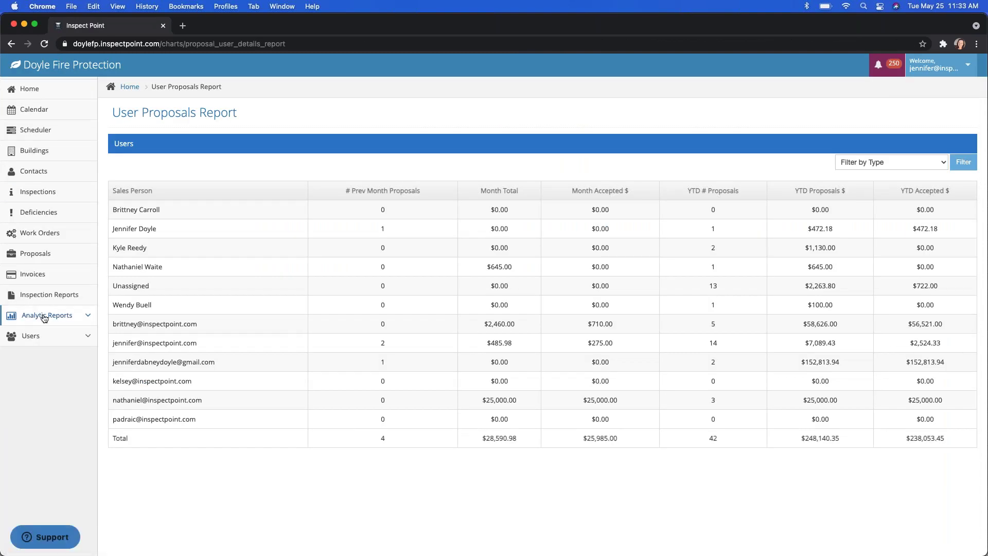
Step: Open the Proposal Dashboard and view the proposal types it can be filtered by
{"action": "left_click", "coordinate": [44, 316]}
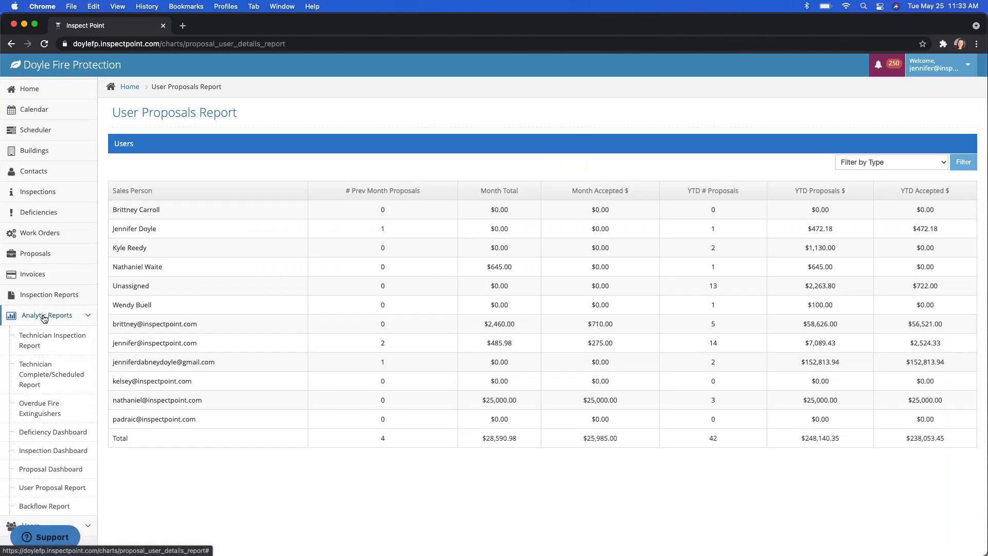
{"action": "left_click", "coordinate": [54, 364]}
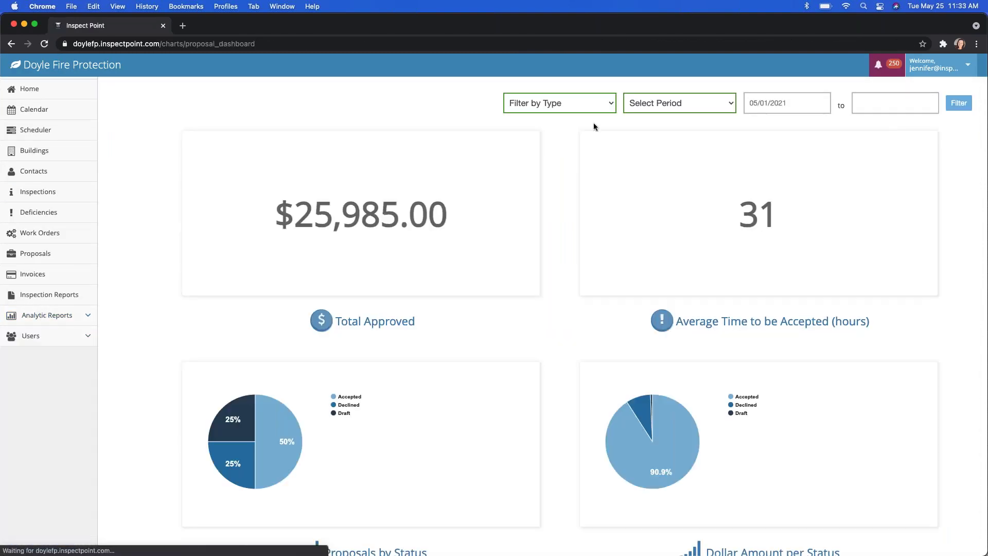
{"action": "left_click", "coordinate": [574, 105]}
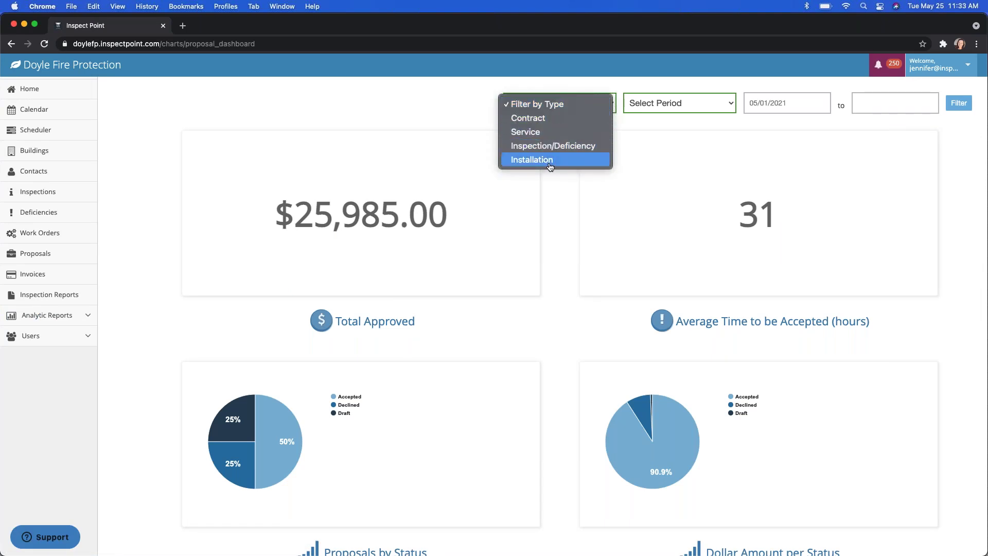
{"action": "left_click", "coordinate": [44, 315]}
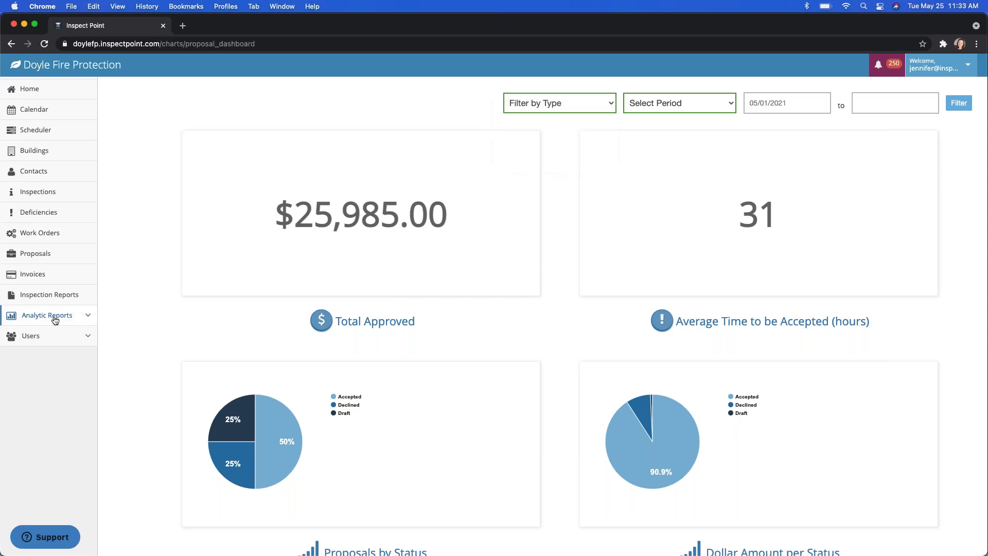
{"action": "left_click", "coordinate": [47, 469]}
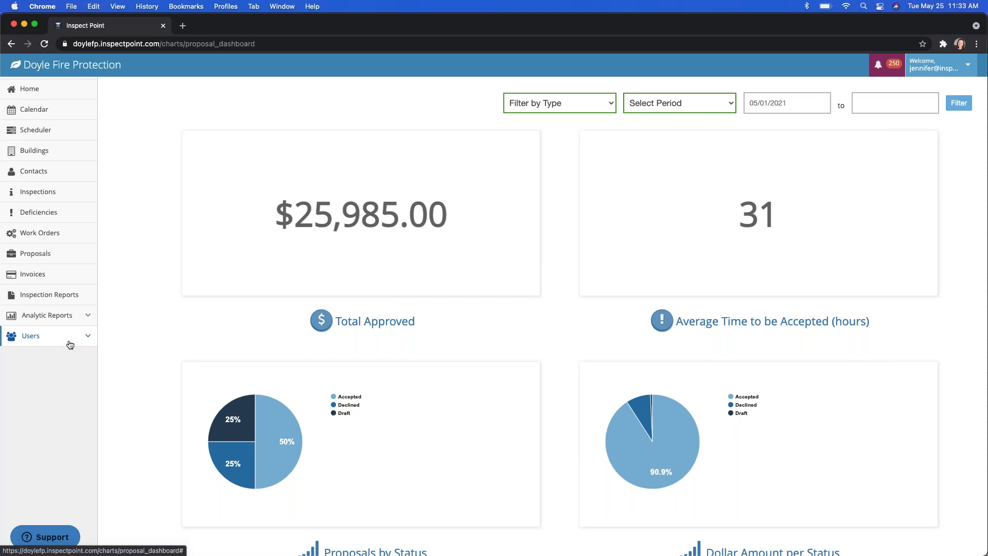
Step: Filter the Proposal Dashboard to This Year
{"action": "left_click", "coordinate": [669, 108]}
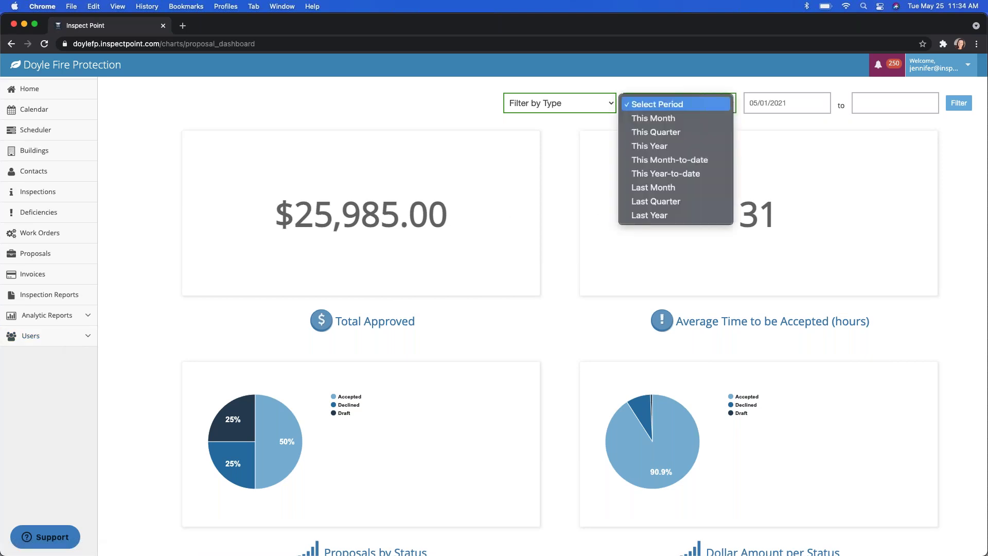
{"action": "left_click", "coordinate": [663, 147]}
{"action": "left_click", "coordinate": [962, 104]}
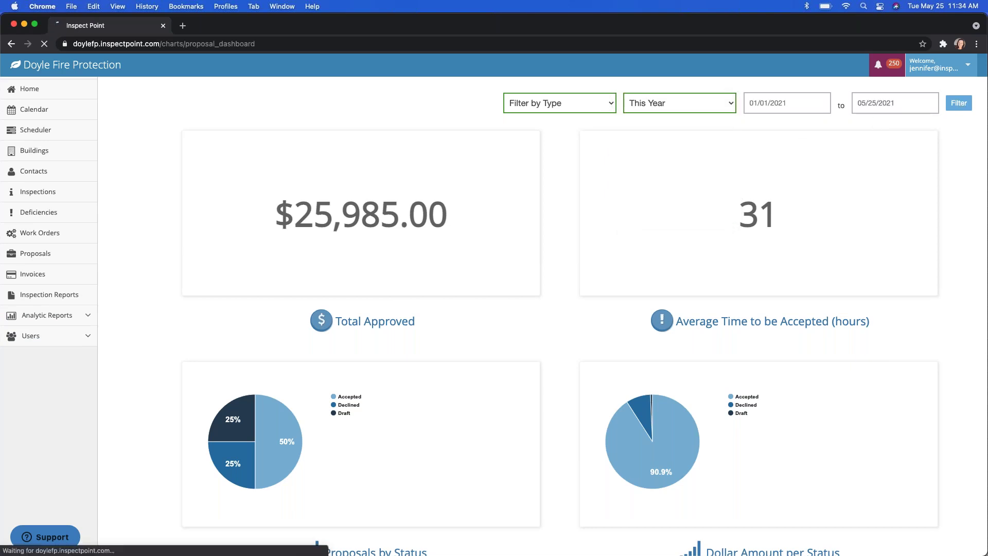
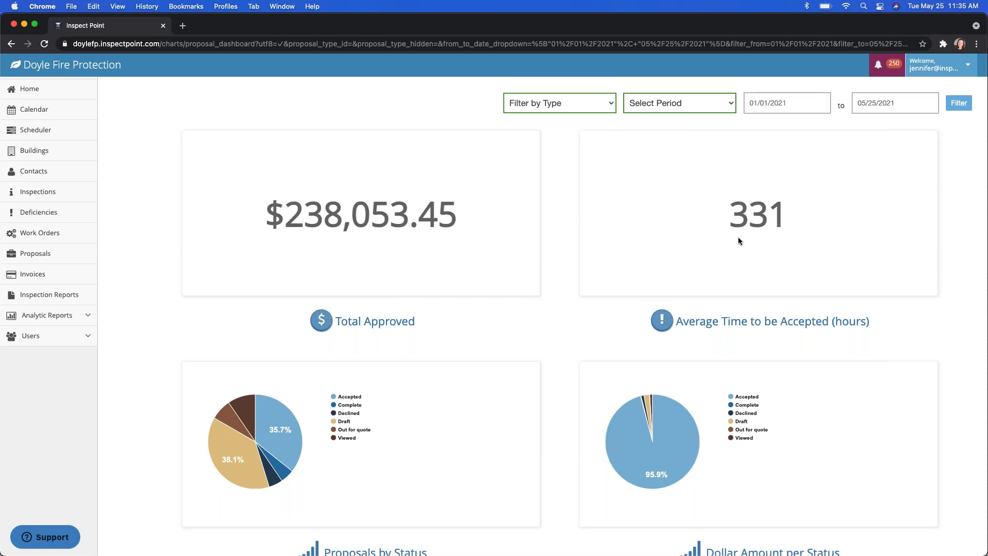
Step: Examine the Proposal Dashboard's approved total, average acceptance time, Proposals by Status, Dollar Amount per Status and Status by User charts
{"action": "scroll", "coordinate": [539, 339], "scroll_direction": "down", "scroll_amount": 5}
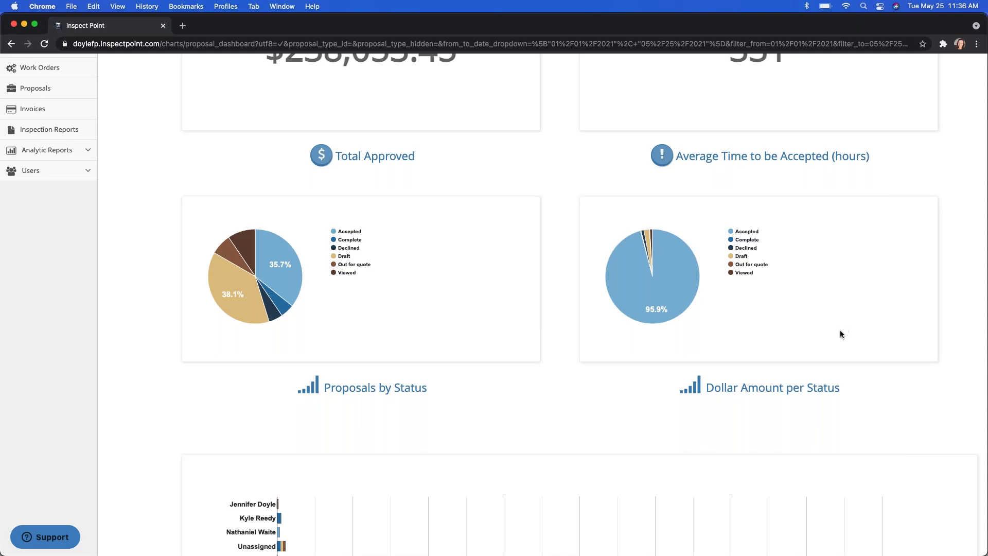
{"action": "scroll", "coordinate": [839, 330], "scroll_direction": "down", "scroll_amount": 2}
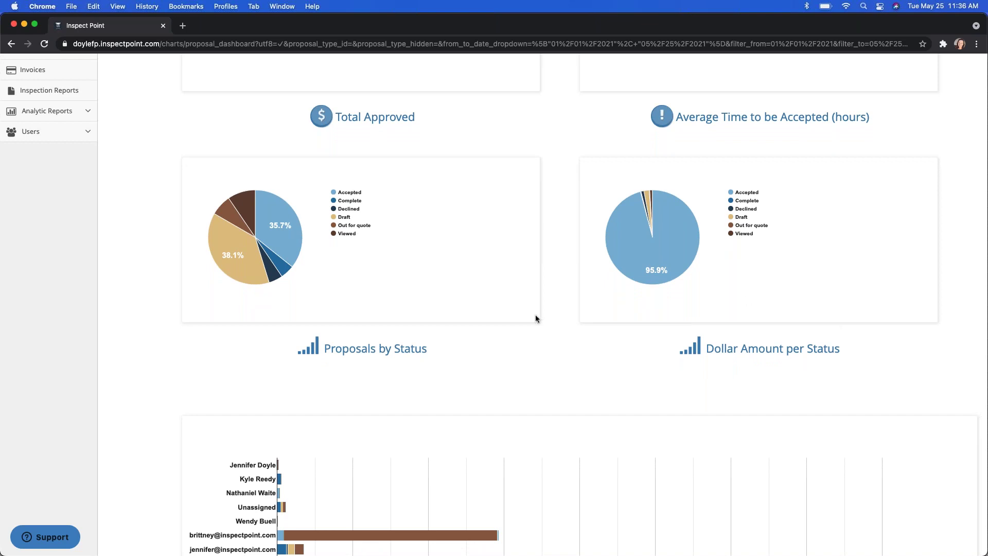
{"action": "scroll", "coordinate": [547, 324], "scroll_direction": "up", "scroll_amount": 4}
{"action": "scroll", "coordinate": [621, 405], "scroll_direction": "up", "scroll_amount": 1}
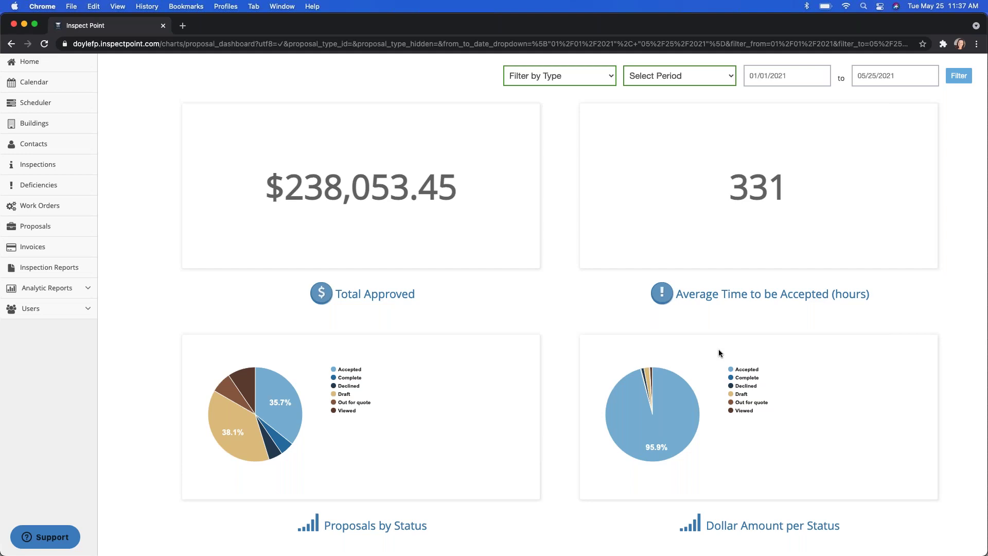
{"action": "scroll", "coordinate": [563, 363], "scroll_direction": "down", "scroll_amount": 5}
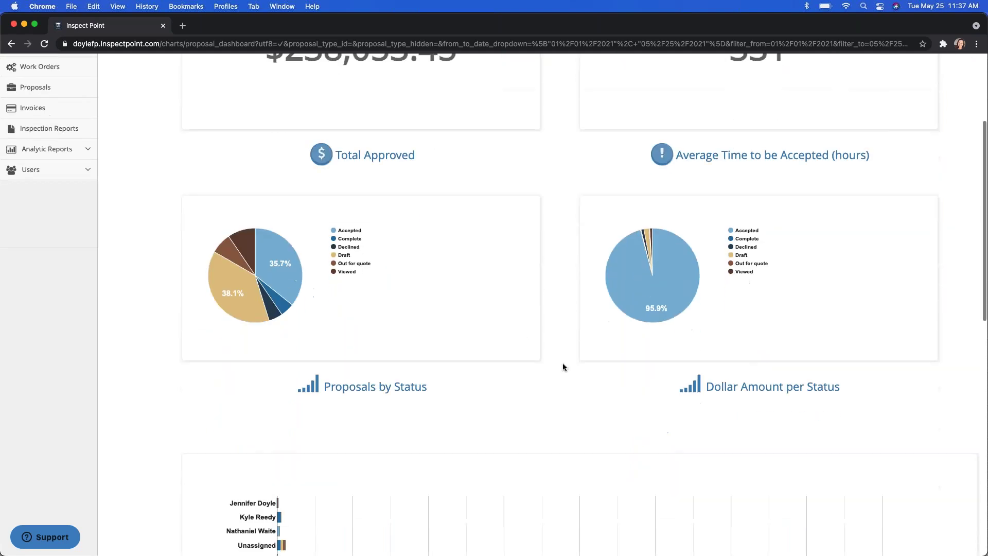
{"action": "scroll", "coordinate": [557, 363], "scroll_direction": "down", "scroll_amount": 5}
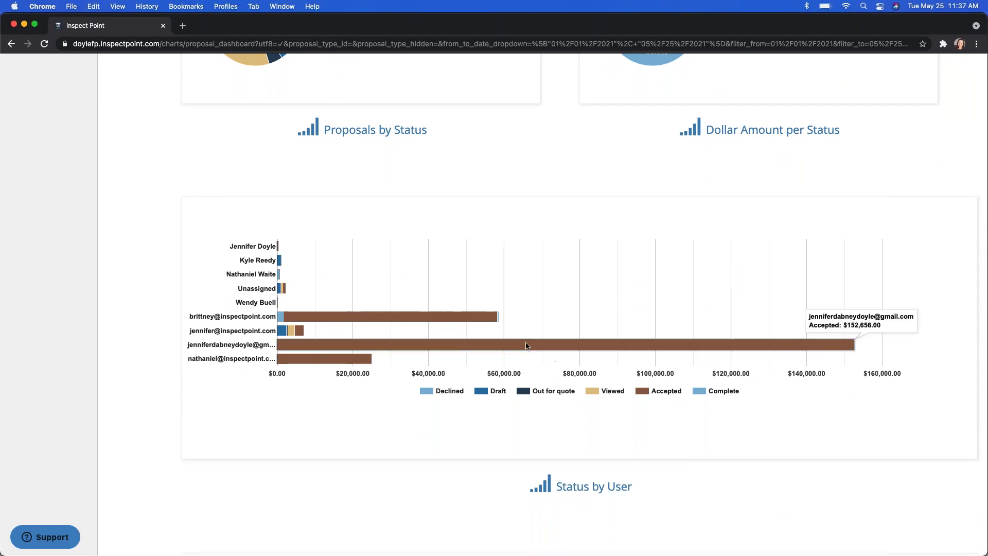
{"action": "scroll", "coordinate": [535, 345], "scroll_direction": "up", "scroll_amount": 3}
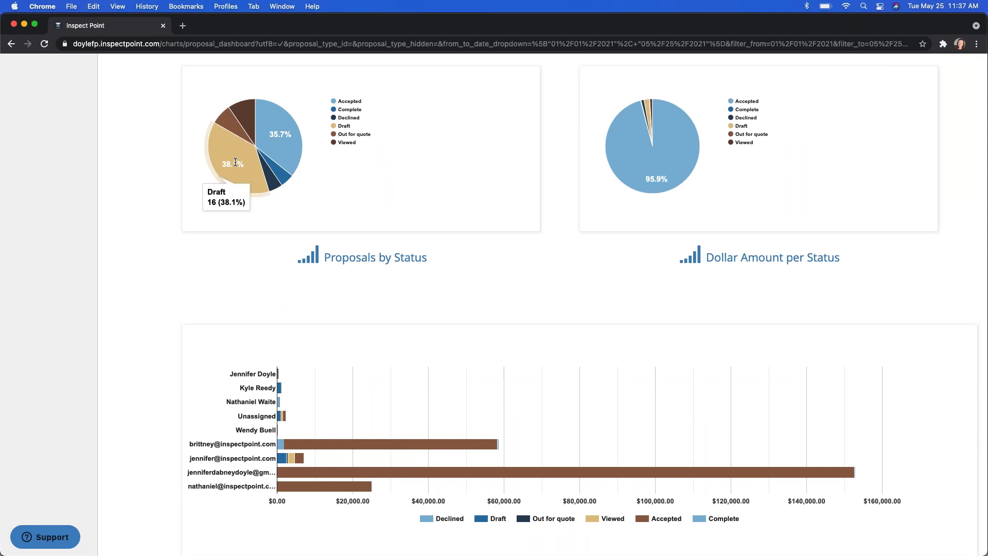
{"action": "scroll", "coordinate": [499, 185], "scroll_direction": "up", "scroll_amount": 5}
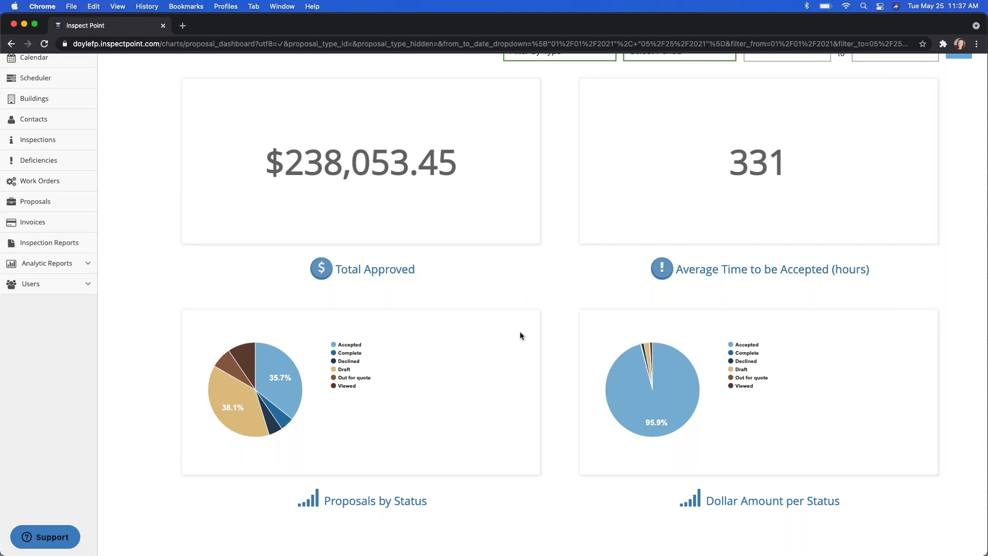
{"action": "scroll", "coordinate": [520, 332], "scroll_direction": "down", "scroll_amount": 9}
{"action": "scroll", "coordinate": [517, 324], "scroll_direction": "up", "scroll_amount": 2}
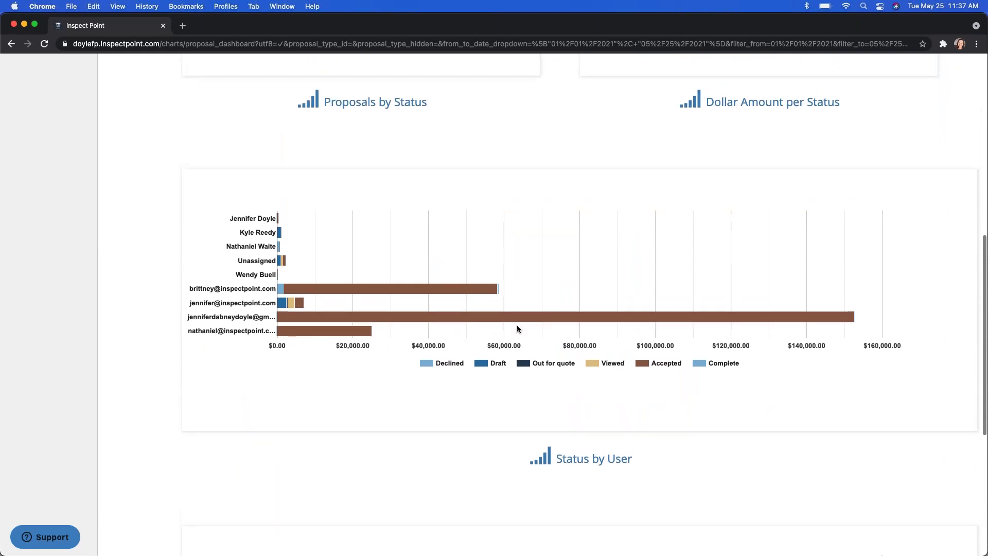
Step: Examine the Proposal Dashboard's Status by User chart, including its per-status amounts, and the $ Approved by User chart
{"action": "mouse_move", "coordinate": [517, 322]}
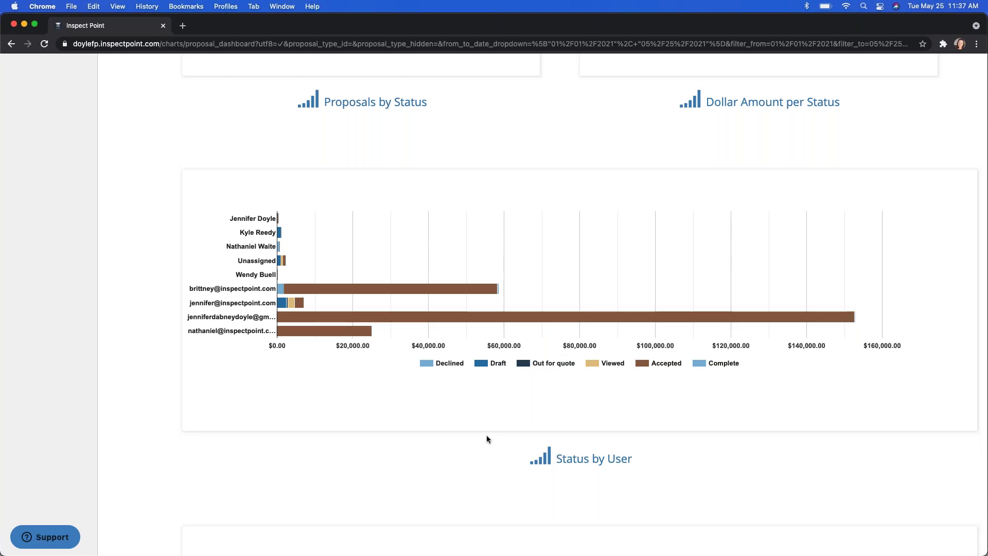
{"action": "scroll", "coordinate": [487, 437], "scroll_direction": "down", "scroll_amount": 3}
{"action": "scroll", "coordinate": [485, 437], "scroll_direction": "down", "scroll_amount": 2}
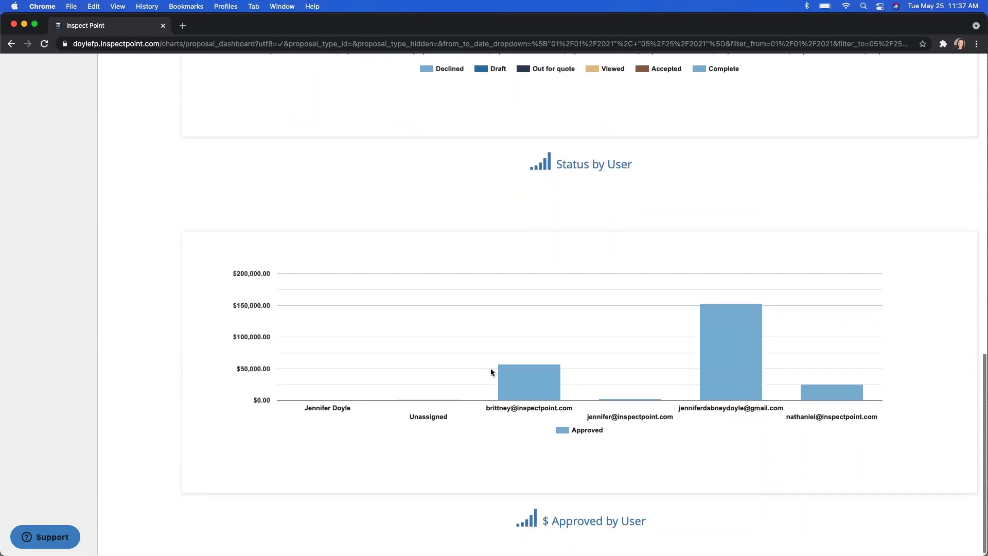
{"action": "scroll", "coordinate": [489, 347], "scroll_direction": "up", "scroll_amount": 3}
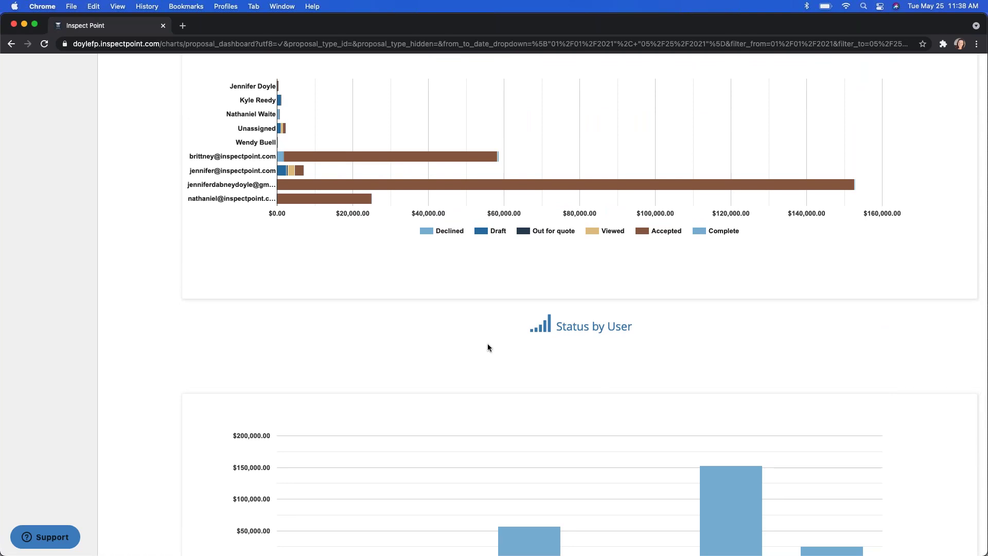
{"action": "mouse_move", "coordinate": [291, 173]}
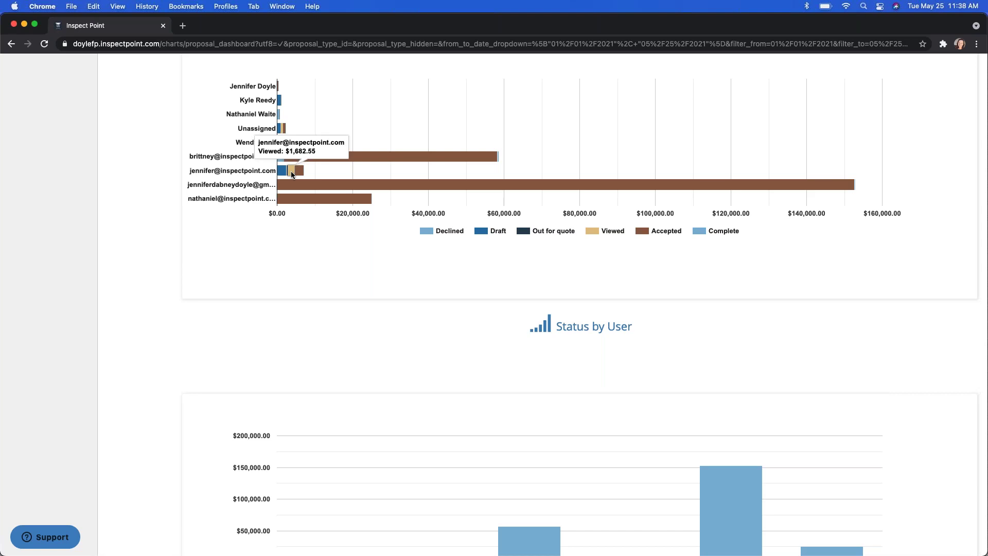
{"action": "mouse_move", "coordinate": [282, 132]}
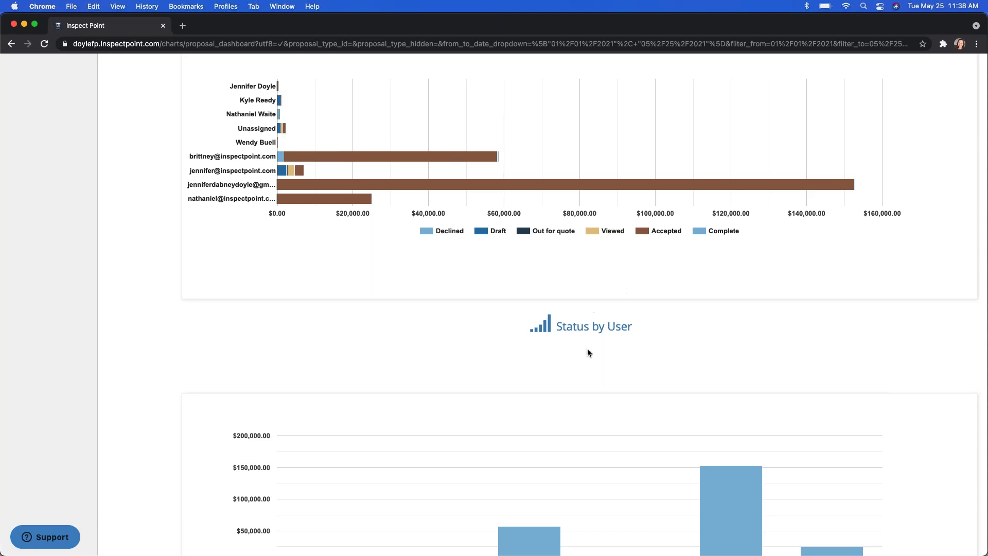
{"action": "scroll", "coordinate": [590, 355], "scroll_direction": "down", "scroll_amount": 3}
{"action": "scroll", "coordinate": [590, 356], "scroll_direction": "down", "scroll_amount": 3}
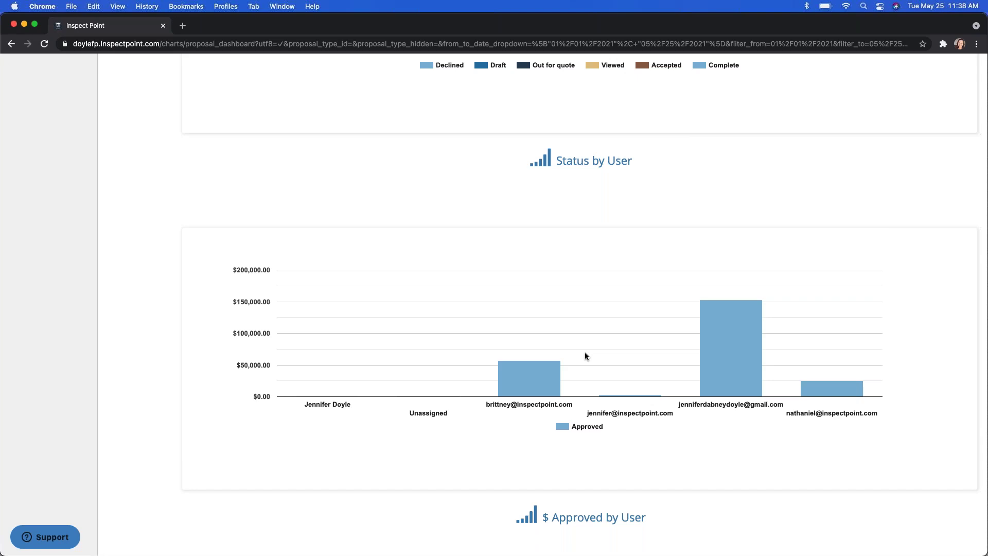
{"action": "scroll", "coordinate": [157, 275], "scroll_direction": "up", "scroll_amount": 15}
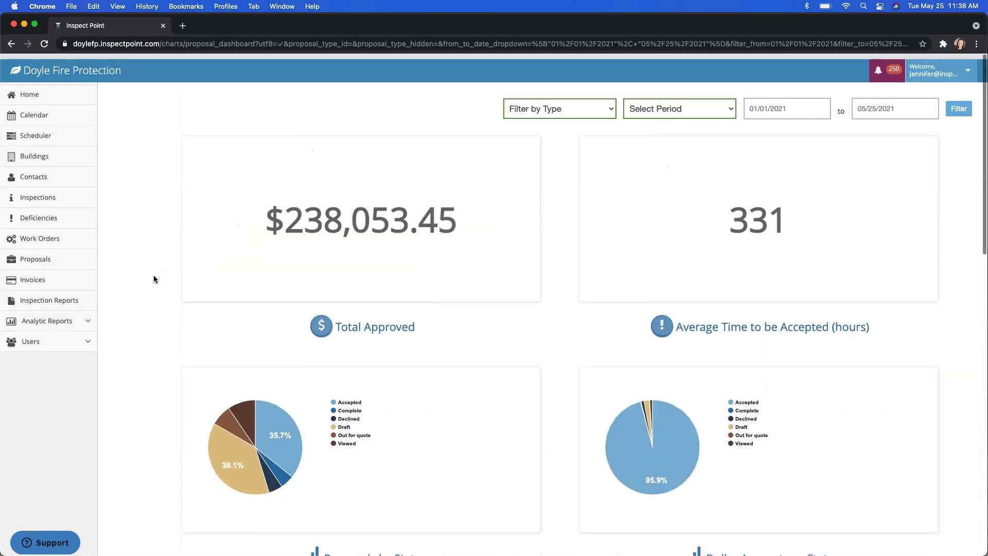
Step: Filter the Proposal Dashboard to Service proposals for This Year
{"action": "left_click", "coordinate": [574, 111]}
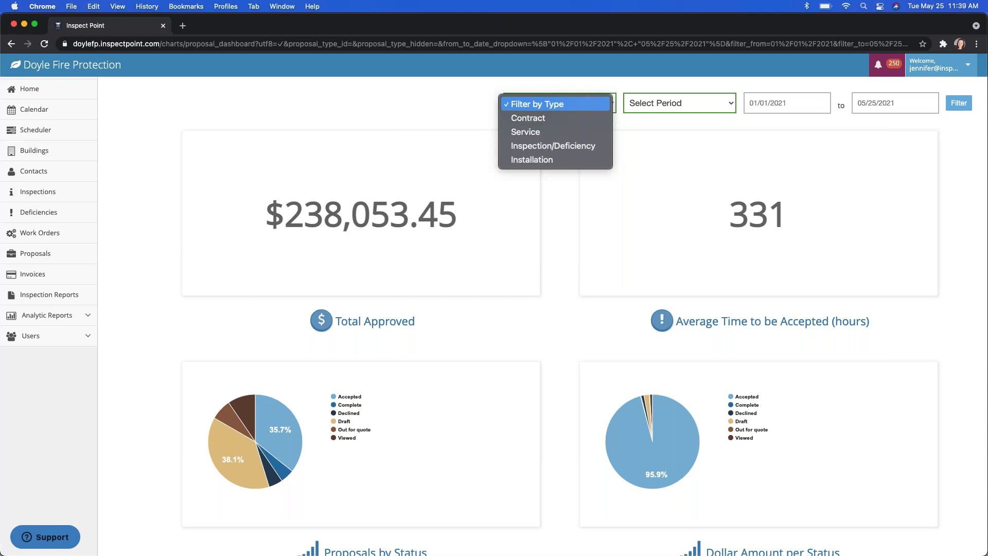
{"action": "left_click", "coordinate": [545, 133]}
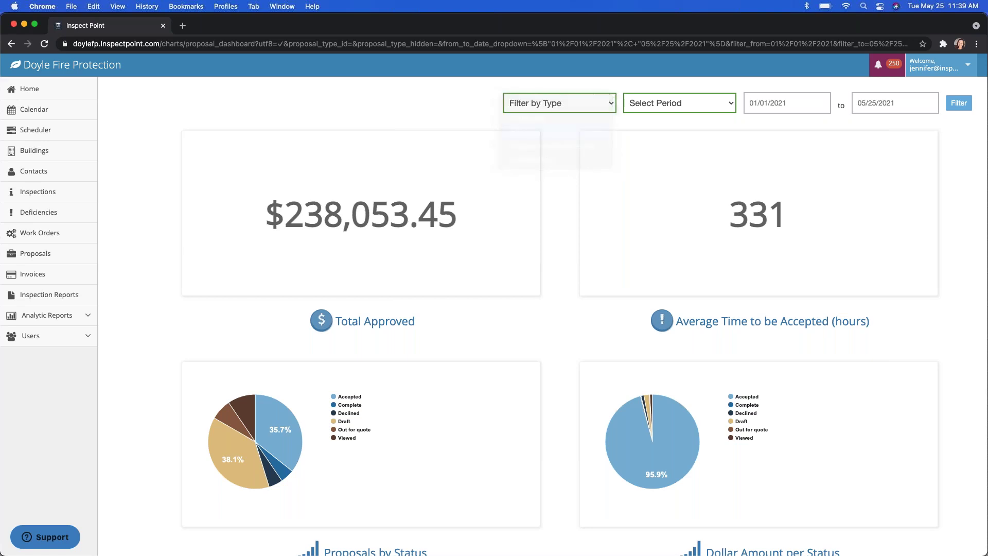
{"action": "left_click", "coordinate": [673, 106]}
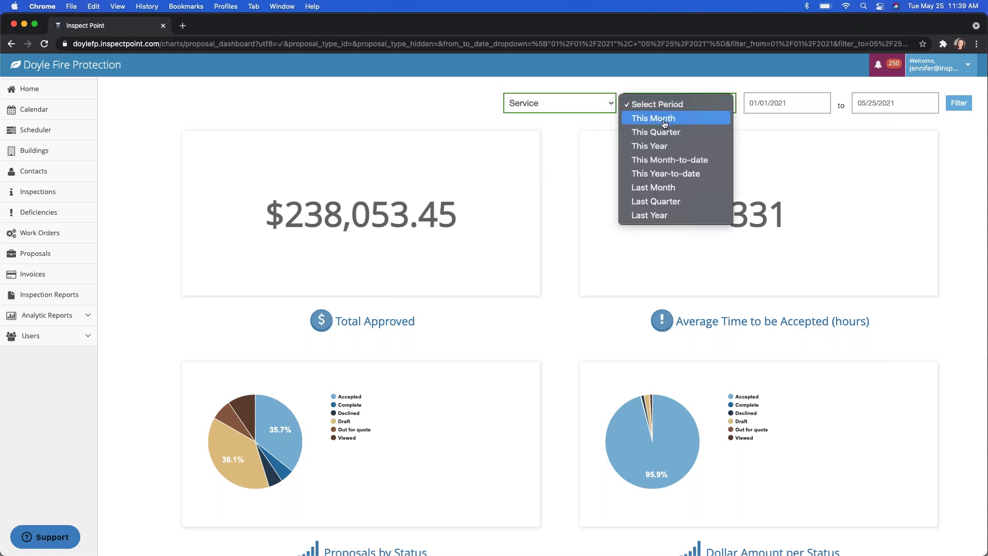
{"action": "left_click", "coordinate": [697, 147]}
{"action": "left_click", "coordinate": [959, 102]}
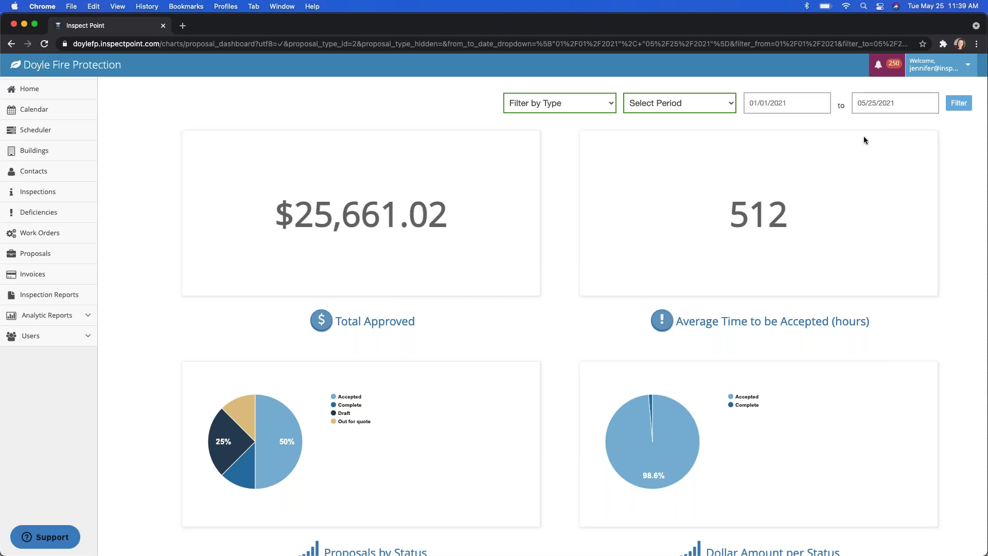
Step: Filter the Proposal Dashboard to Installation proposals for This Year
{"action": "left_click", "coordinate": [532, 102]}
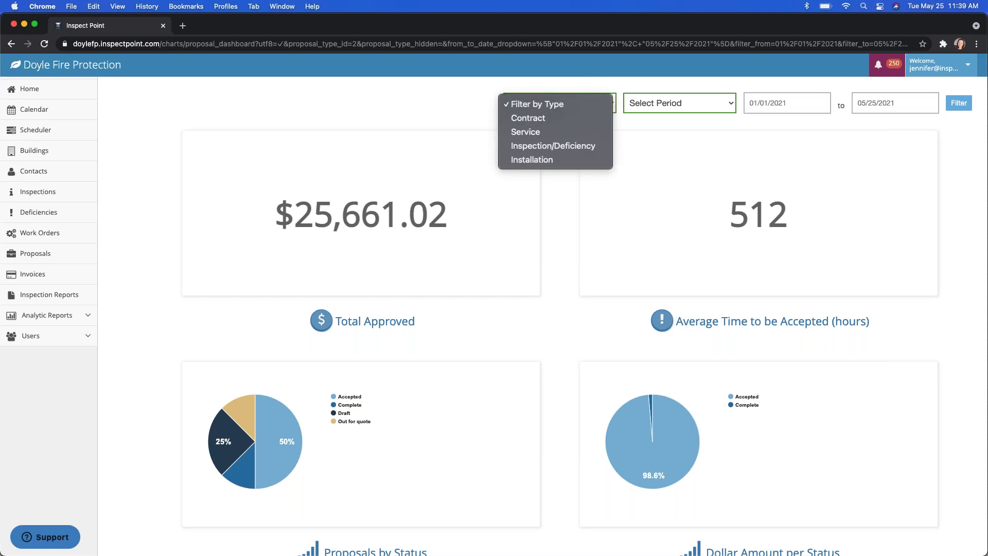
{"action": "left_click", "coordinate": [535, 160]}
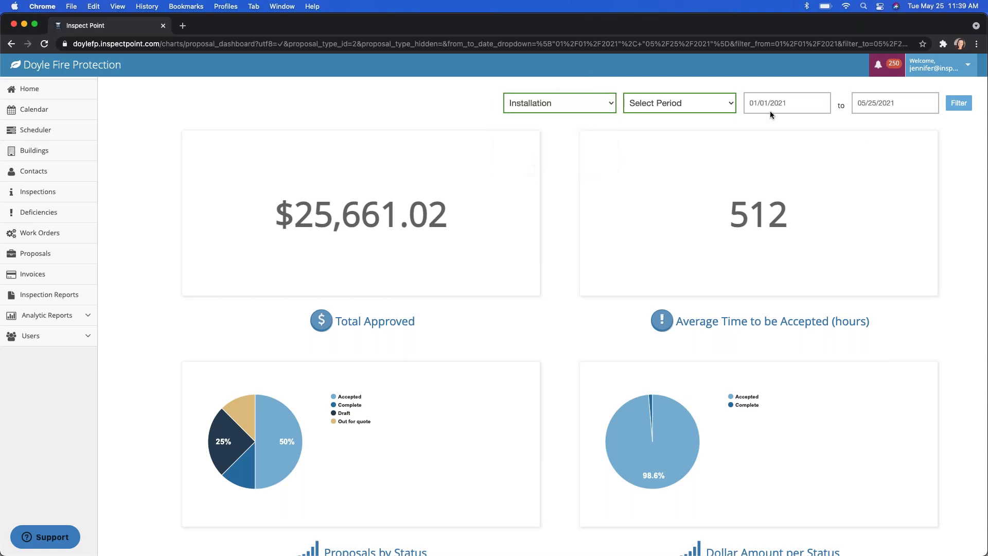
{"action": "left_click", "coordinate": [703, 113]}
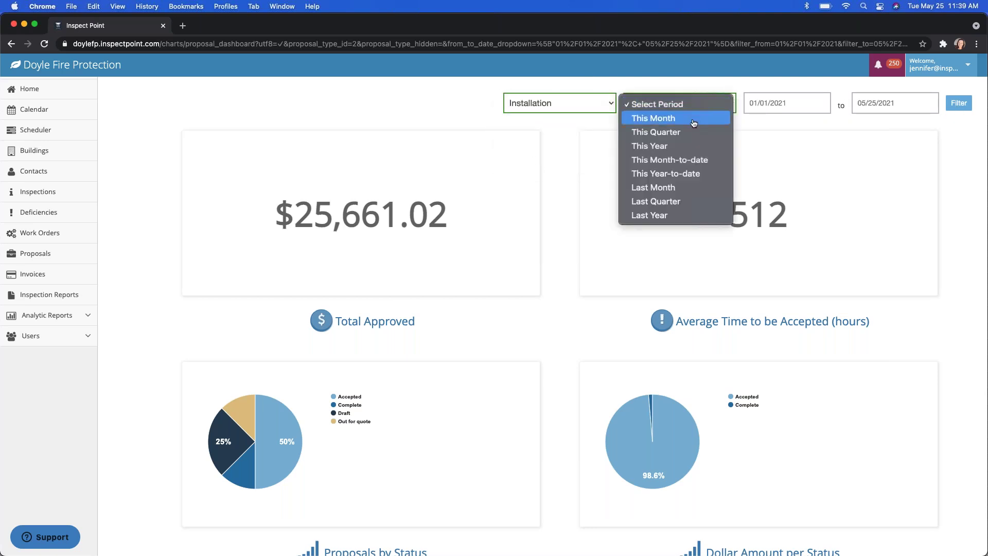
{"action": "left_click", "coordinate": [687, 148]}
{"action": "left_click", "coordinate": [959, 104]}
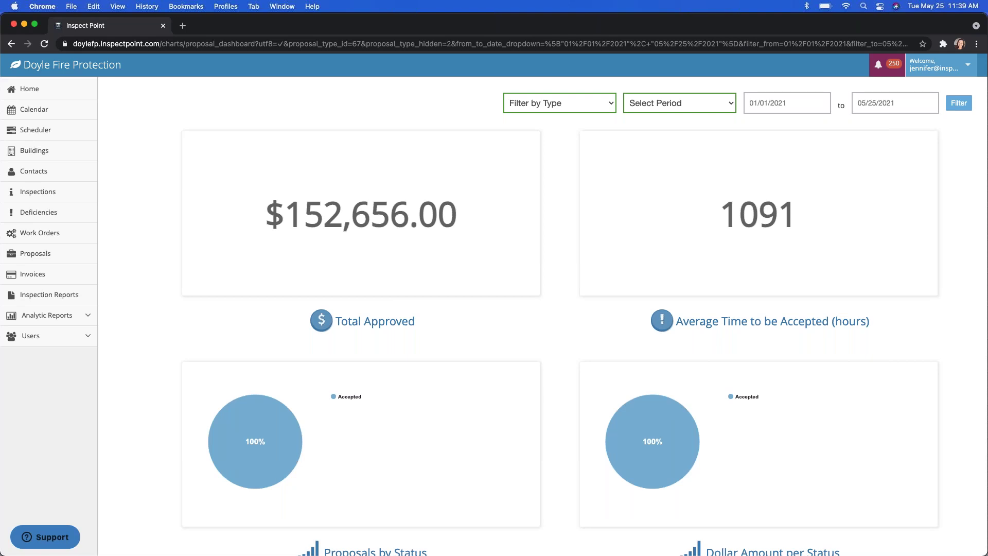
Step: Filter the Proposal Dashboard to Contract proposals for This Year
{"action": "left_click", "coordinate": [580, 103]}
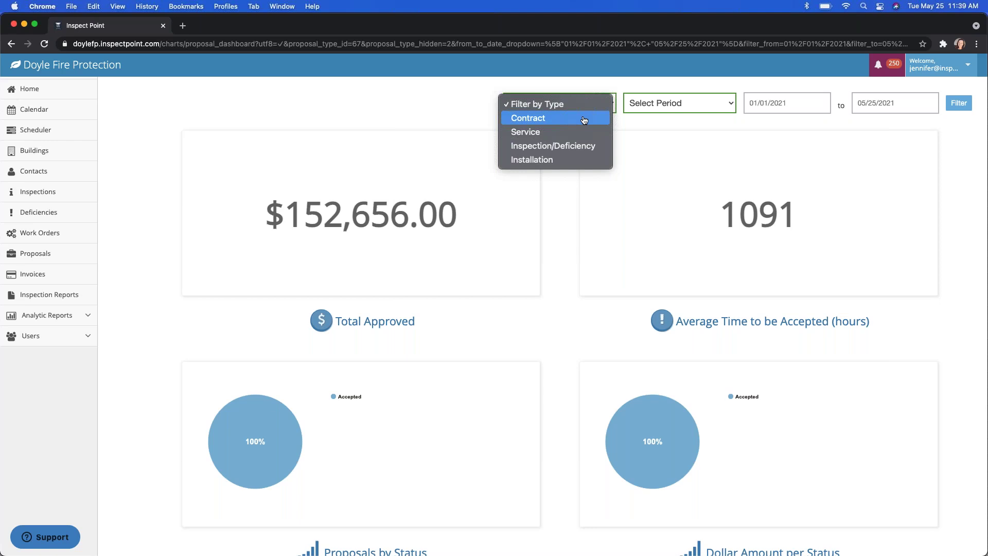
{"action": "left_click", "coordinate": [587, 119]}
{"action": "left_click", "coordinate": [652, 111]}
{"action": "left_click", "coordinate": [652, 146]}
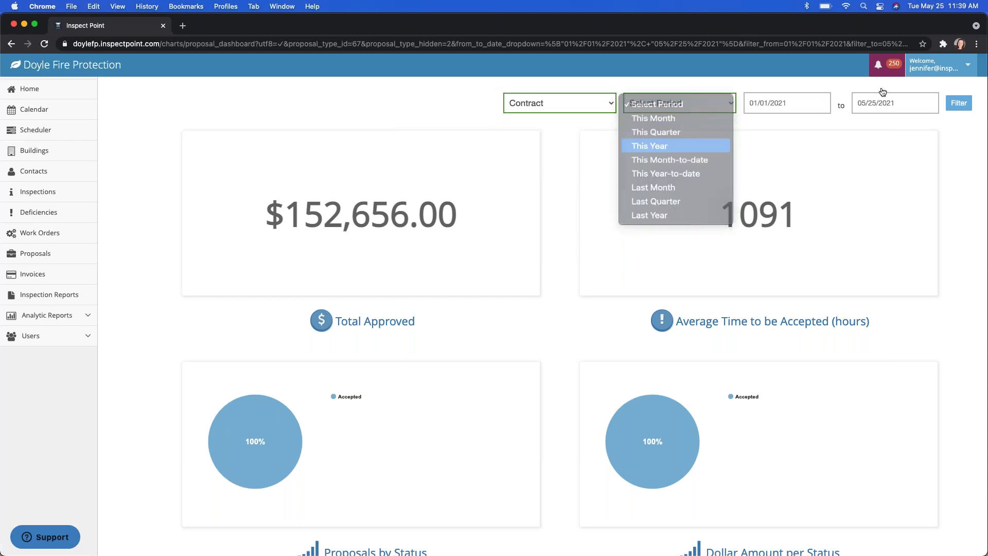
{"action": "left_click", "coordinate": [965, 106]}
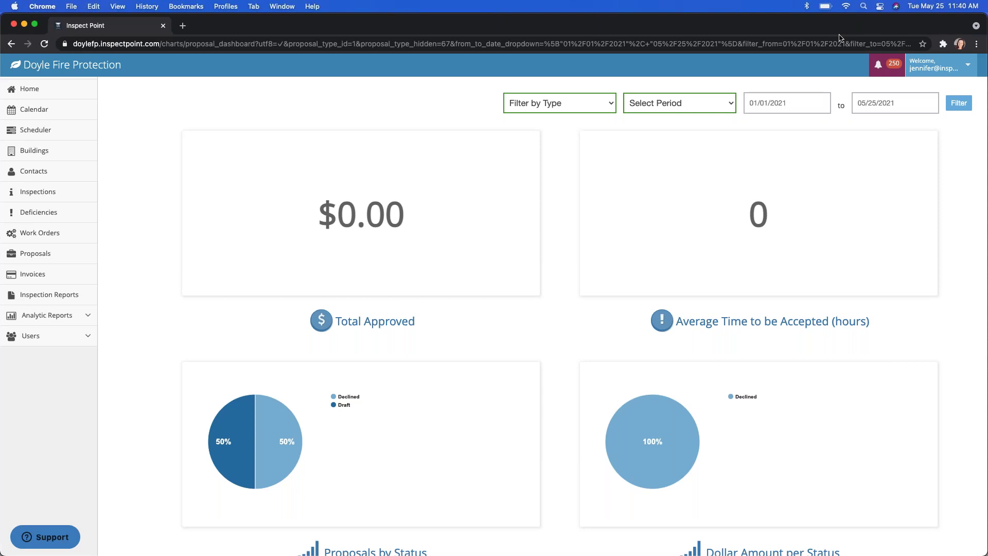
Step: Open the User Proposal Report and filter it by the Contract proposal type
{"action": "left_click", "coordinate": [52, 316]}
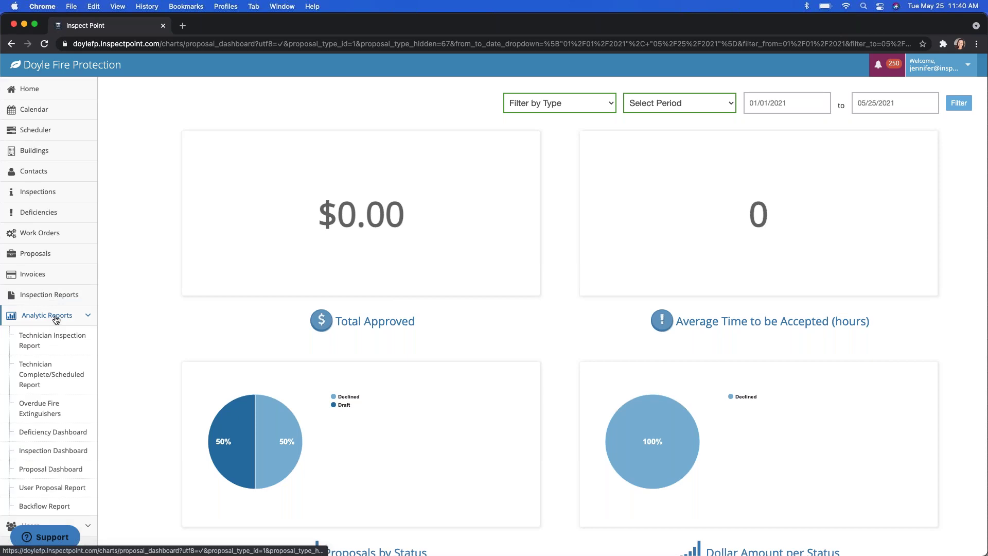
{"action": "left_click", "coordinate": [55, 489]}
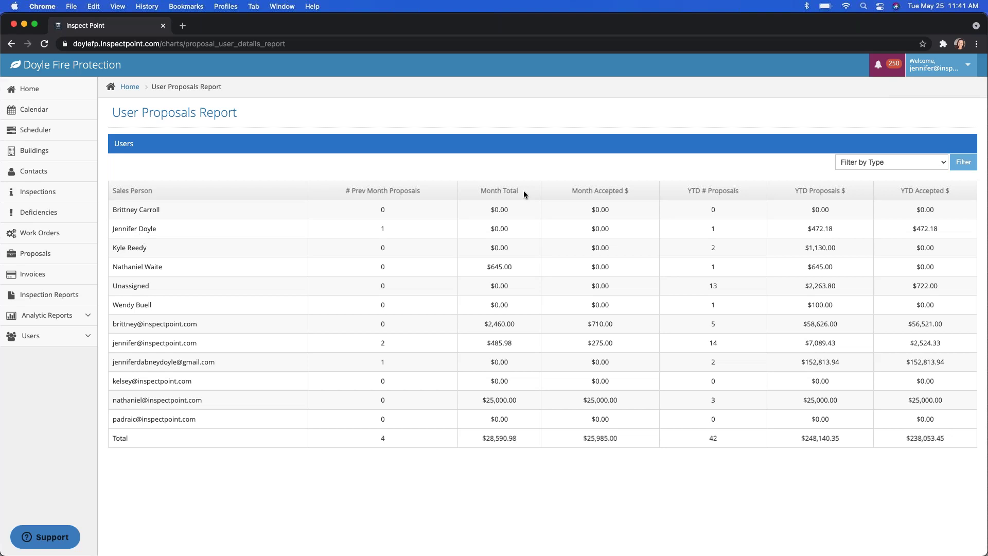
{"action": "left_click", "coordinate": [877, 166]}
{"action": "left_click", "coordinate": [872, 175]}
{"action": "left_click", "coordinate": [962, 163]}
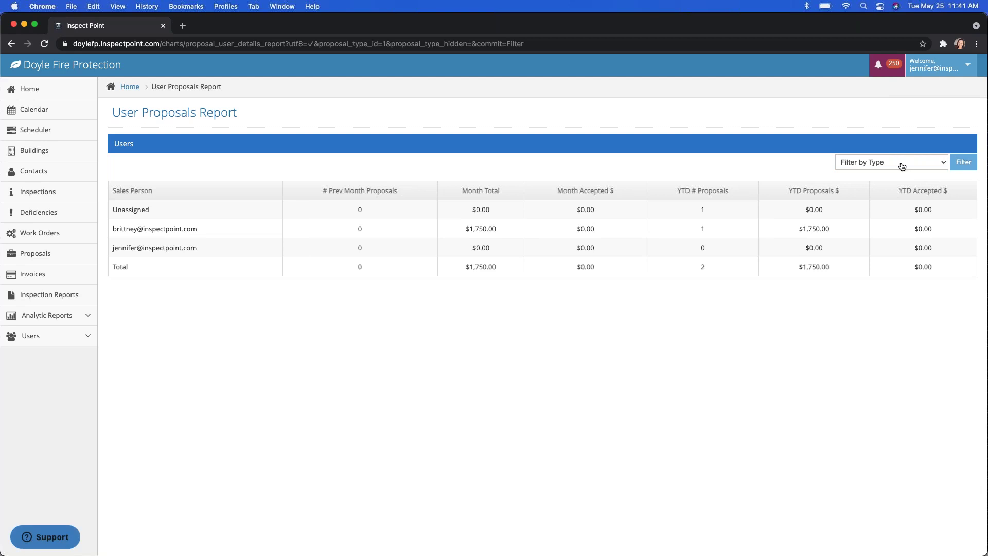
Step: Filter the User Proposals Report by the Installation proposal type
{"action": "left_click", "coordinate": [905, 164]}
{"action": "left_click", "coordinate": [878, 210]}
{"action": "left_click", "coordinate": [959, 162]}
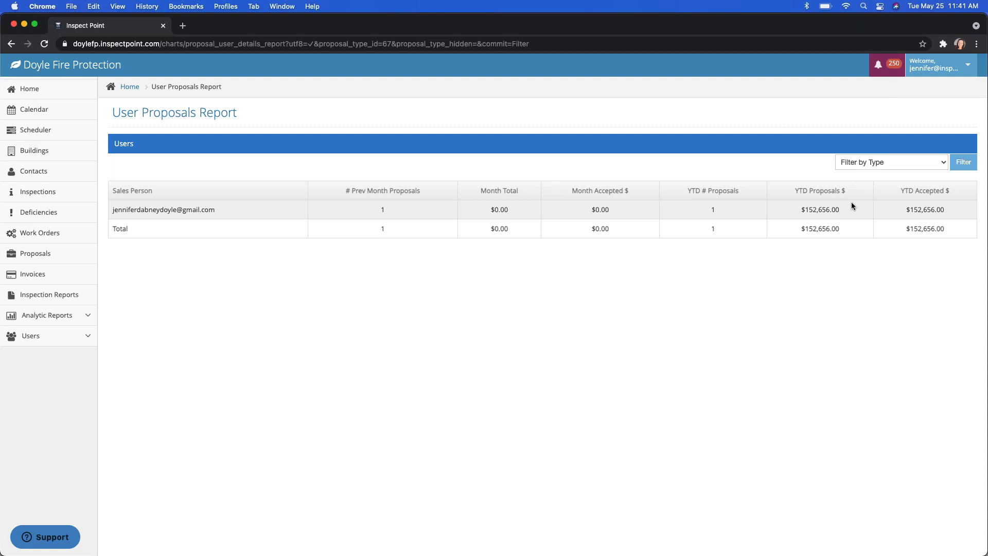
Step: Clear the type filter on the User Proposals Report so that it covers all proposal types
{"action": "left_click", "coordinate": [876, 164]}
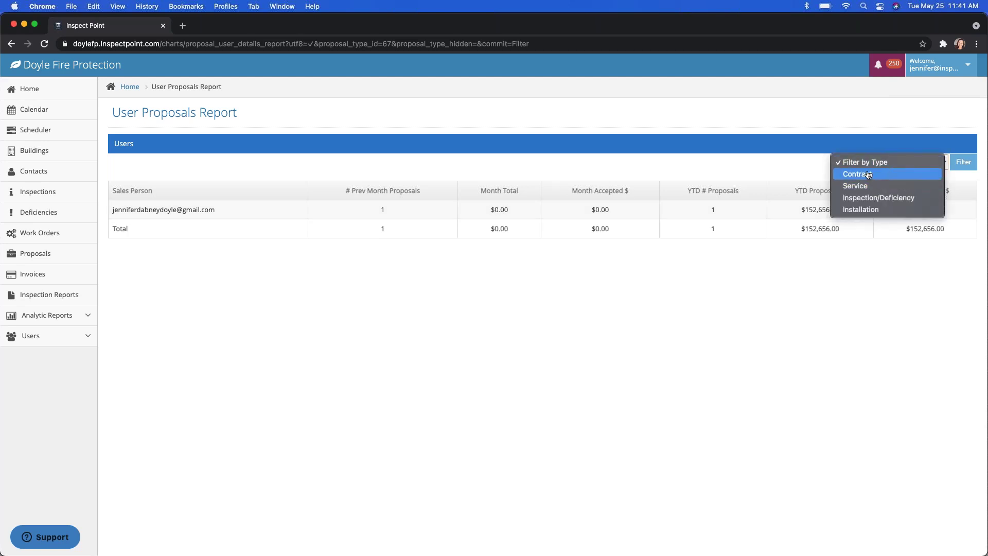
{"action": "left_click", "coordinate": [751, 167]}
{"action": "left_click", "coordinate": [863, 170]}
{"action": "left_click", "coordinate": [863, 160]}
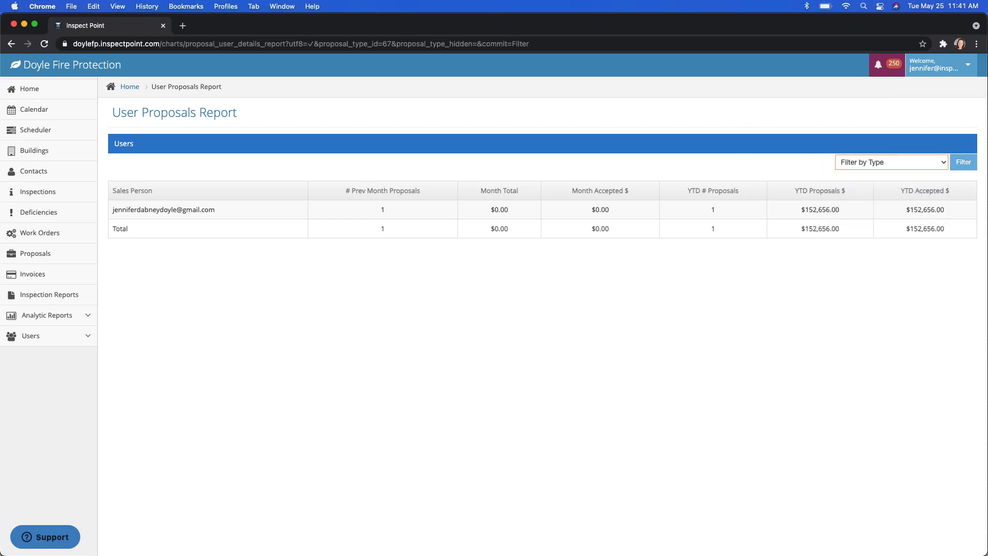
{"action": "left_click", "coordinate": [964, 164]}
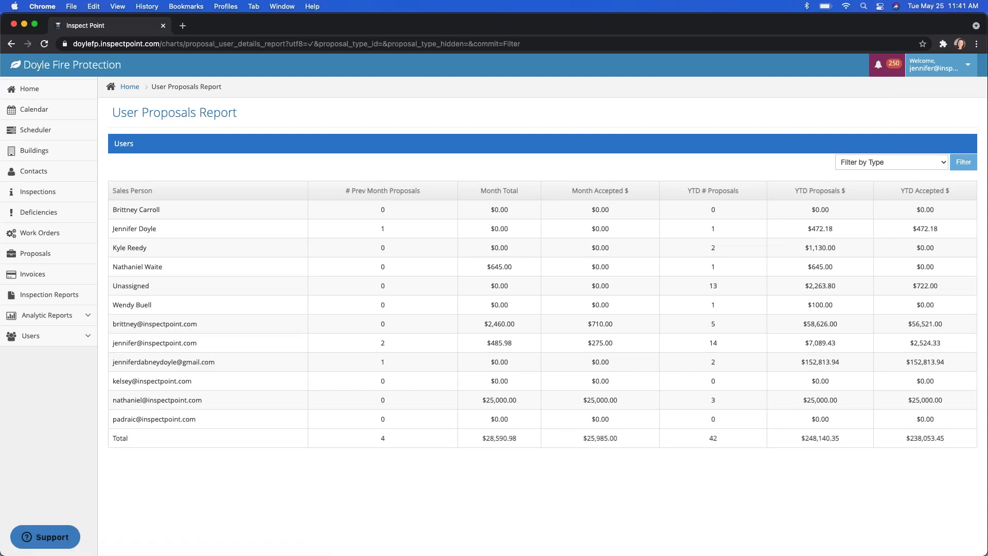
Step: Open the Backflow Report, view its second page of tested backflows and return to the previous page
{"action": "left_click", "coordinate": [46, 315]}
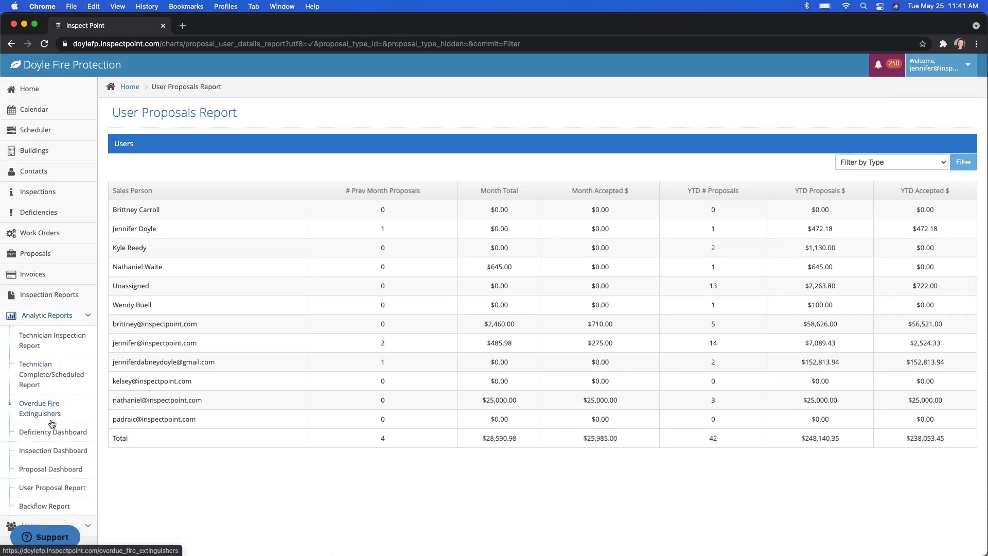
{"action": "left_click", "coordinate": [43, 507]}
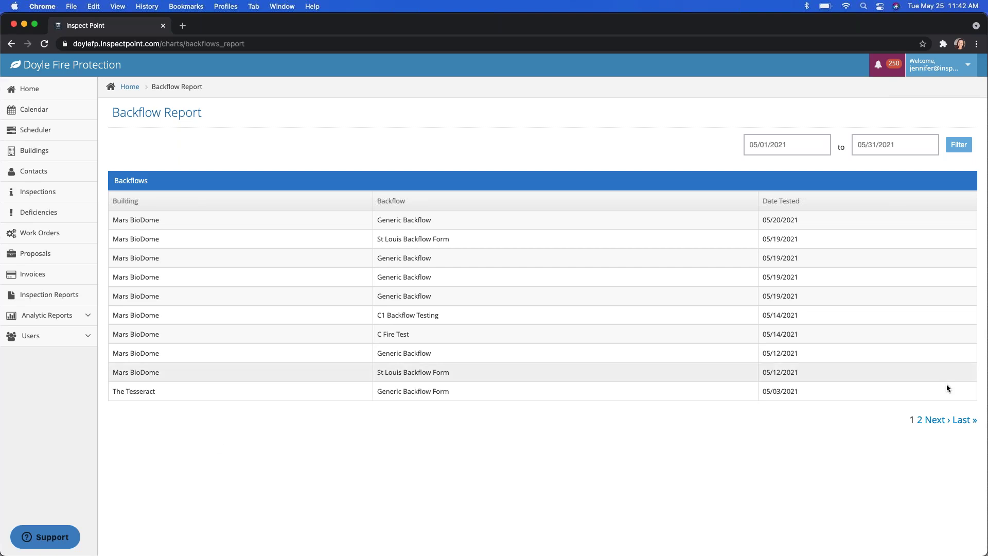
{"action": "left_click", "coordinate": [935, 420]}
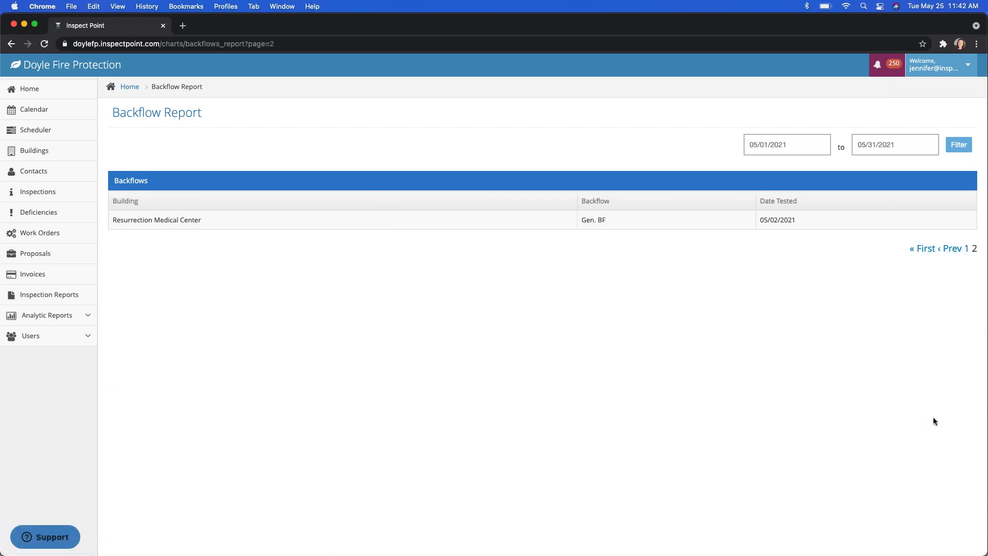
{"action": "left_click", "coordinate": [952, 248]}
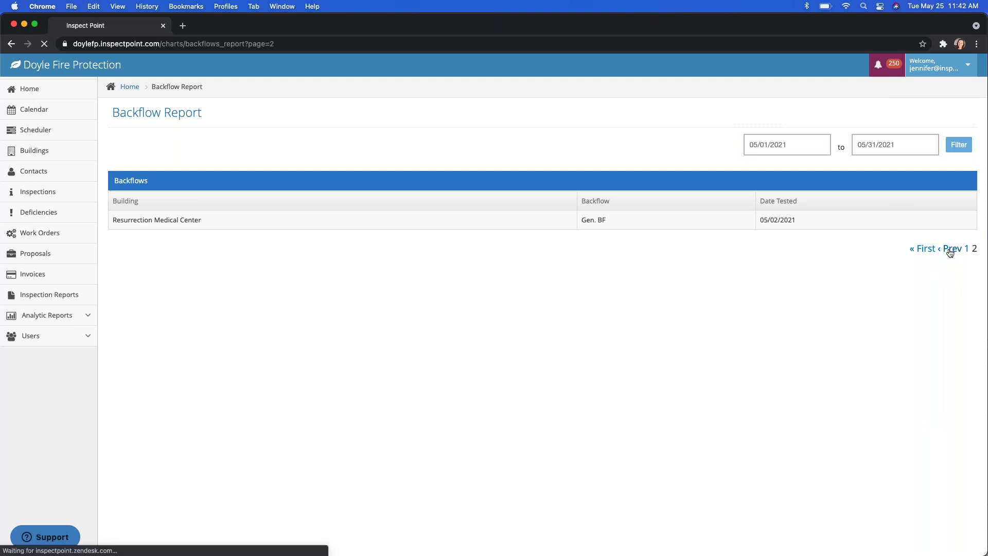
{"action": "left_click", "coordinate": [53, 319]}
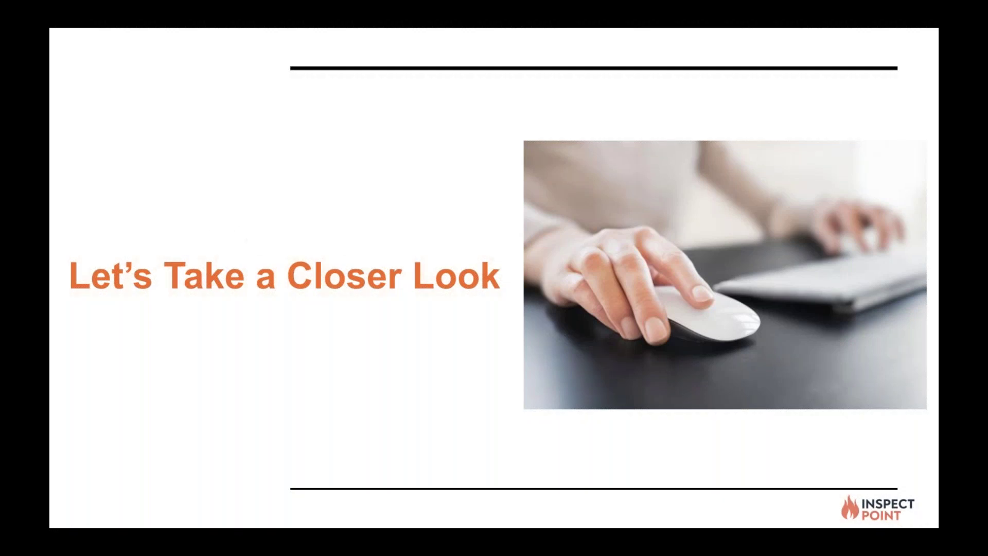
{"action": "key", "text": "Right"}
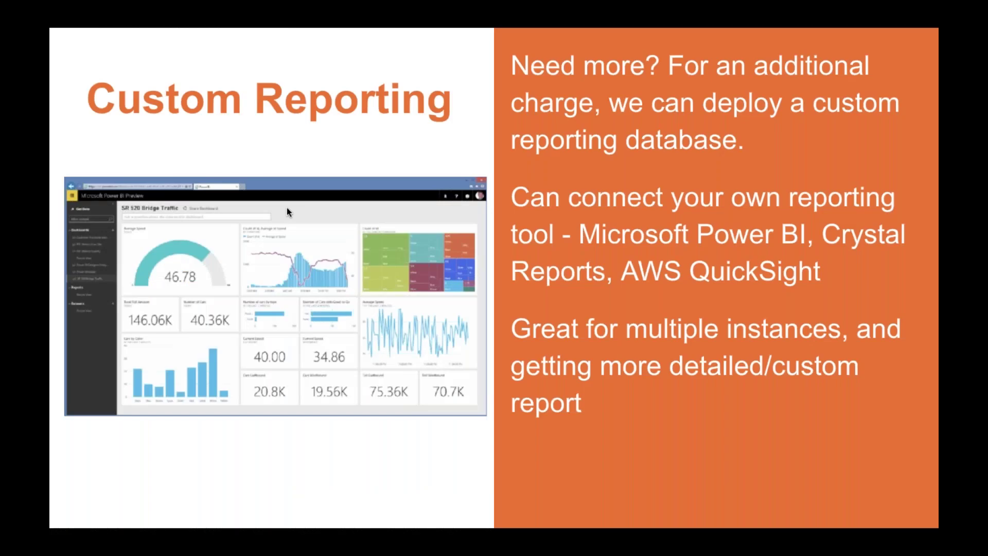